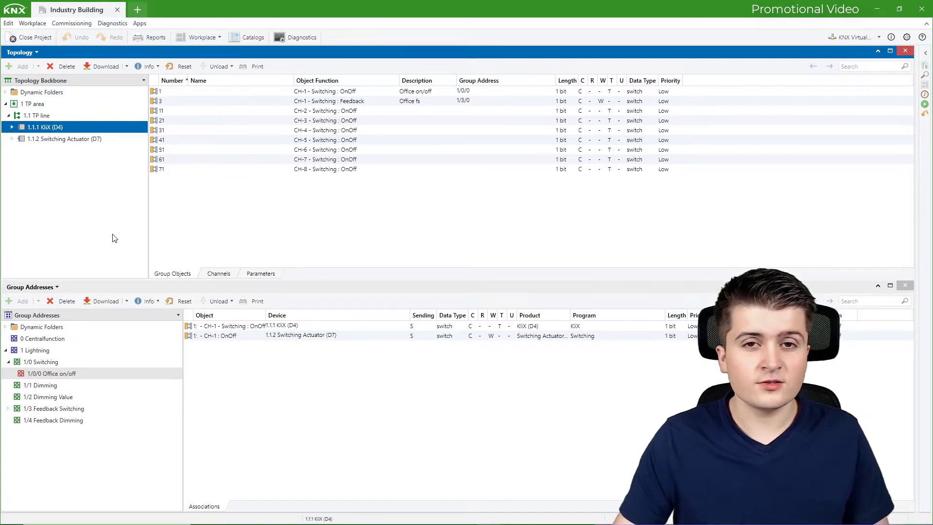
Open the Group Monitor in its own project window and start recording over the KNX Virtual interface (127.0.0.1:3671)
{"action": "left_click", "coordinate": [307, 38]}
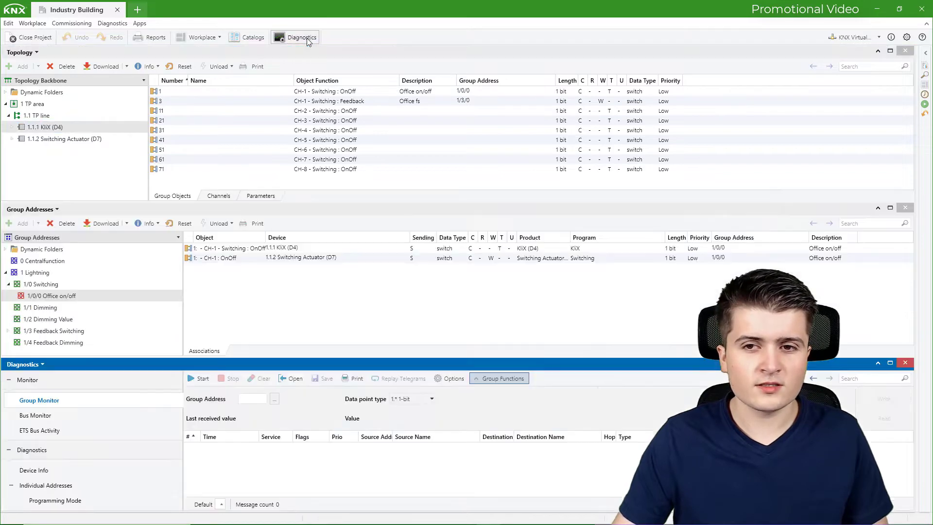
{"action": "left_click", "coordinate": [890, 365]}
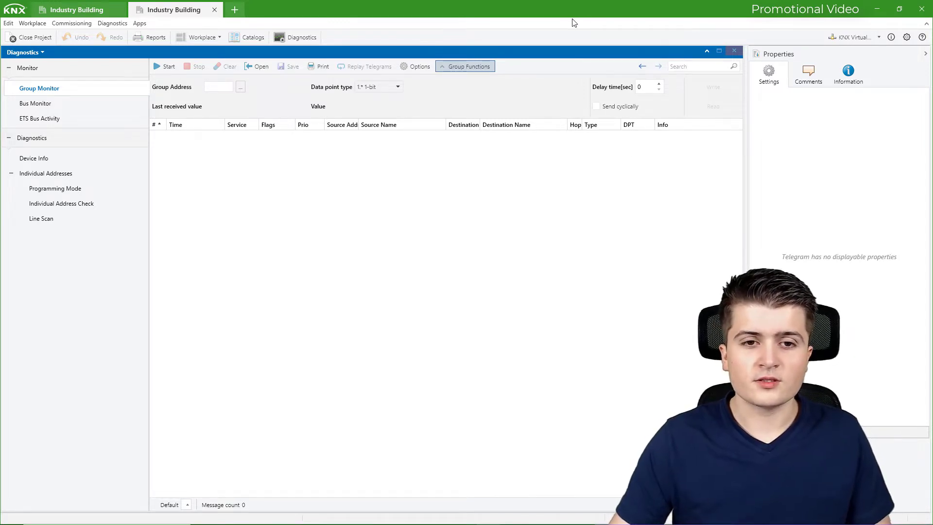
{"action": "left_click", "coordinate": [187, 504]}
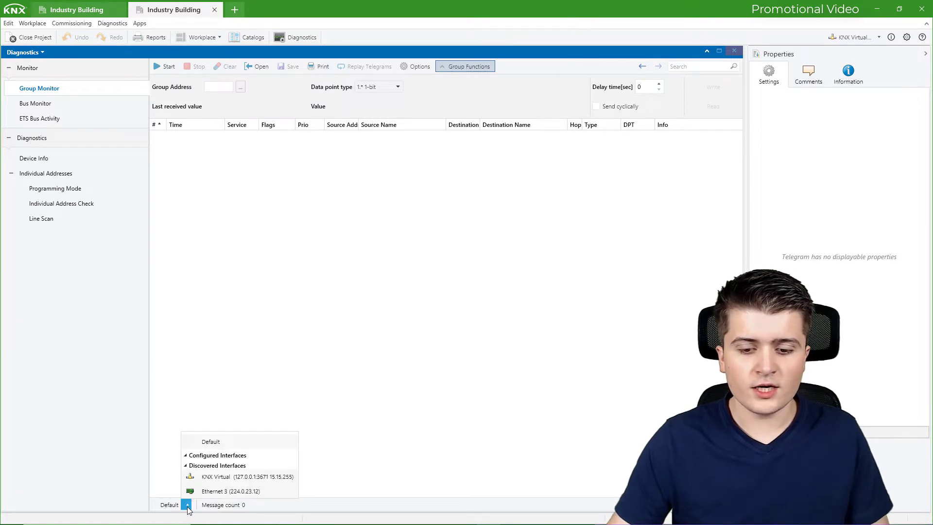
{"action": "left_click", "coordinate": [218, 476]}
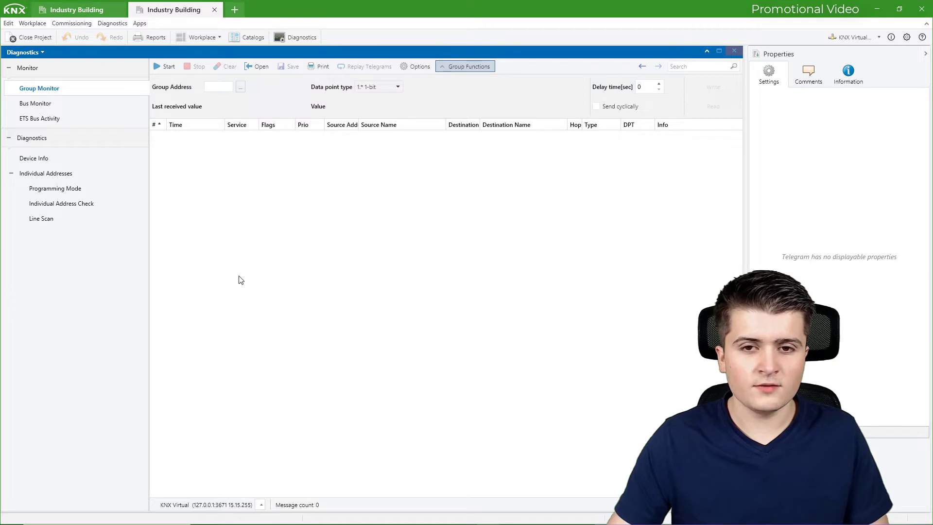
{"action": "left_click", "coordinate": [165, 66]}
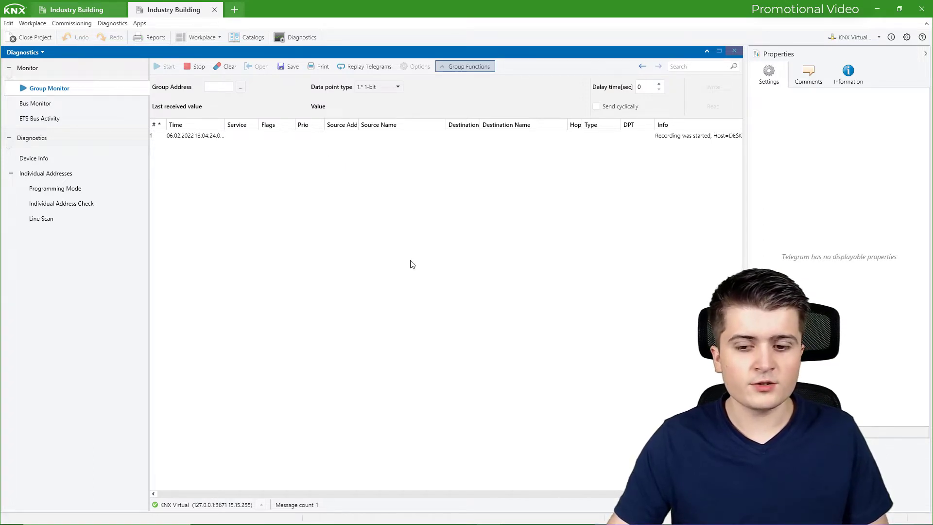
Switch to KNX Virtual, show the Base view and switch on channel 1 of D7 from the D4 push button
{"action": "left_click", "coordinate": [297, 524]}
{"action": "left_click", "coordinate": [31, 34]}
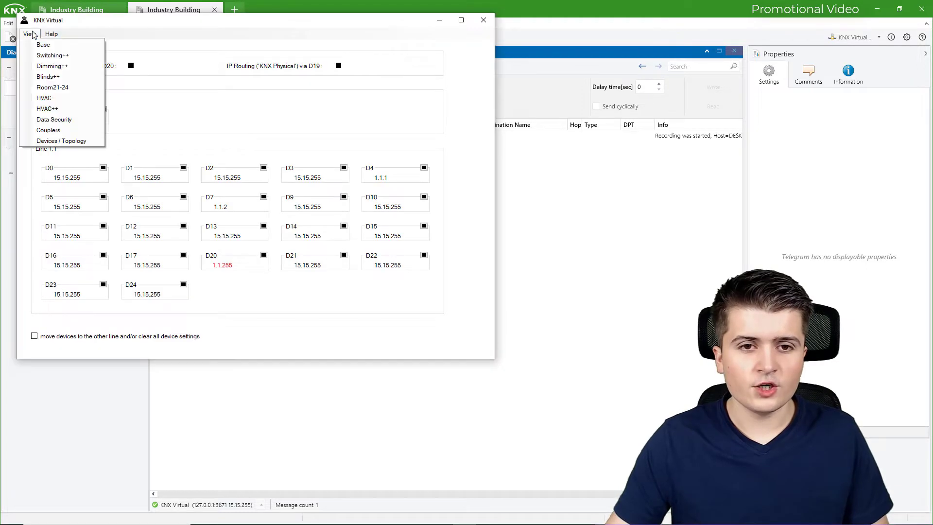
{"action": "left_click", "coordinate": [45, 45]}
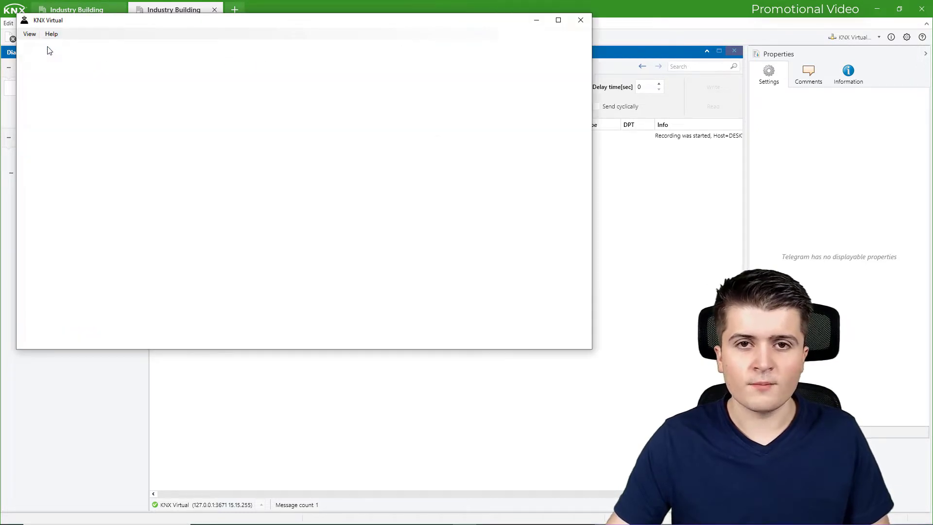
{"action": "left_click_drag", "start_coordinate": [157, 27], "coordinate": [307, 198]}
{"action": "left_click", "coordinate": [303, 254]}
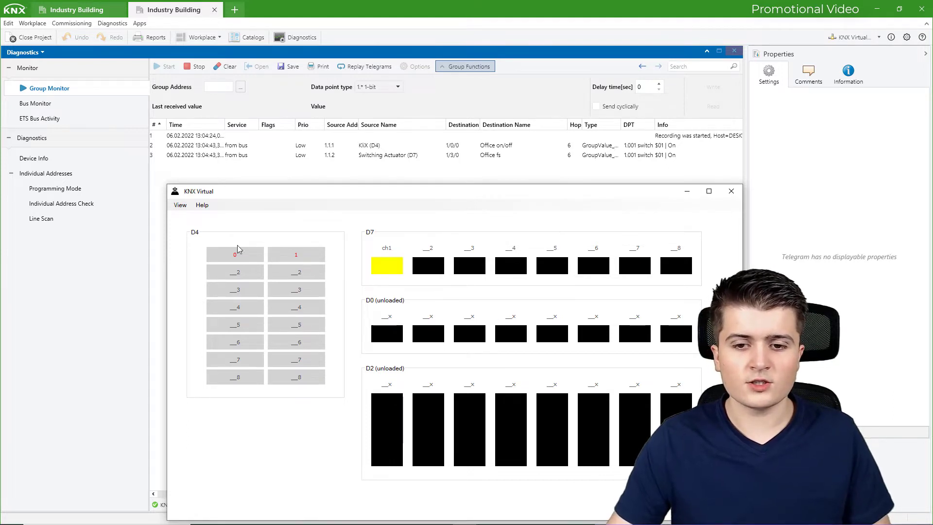
In the Group Monitor, select the KliX (D4) telegram and widen the Source Address and Destination Address columns
{"action": "left_click", "coordinate": [238, 176]}
{"action": "left_click", "coordinate": [237, 146]}
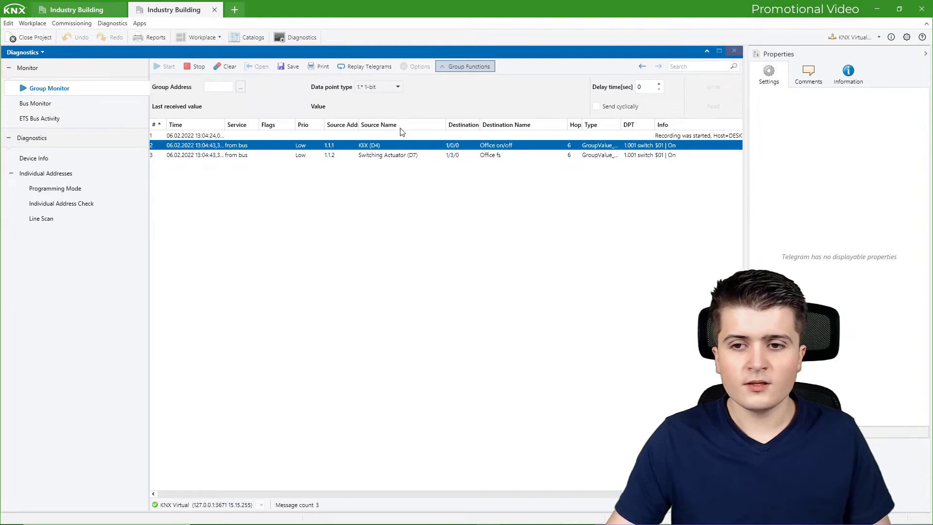
{"action": "double_click", "coordinate": [359, 125]}
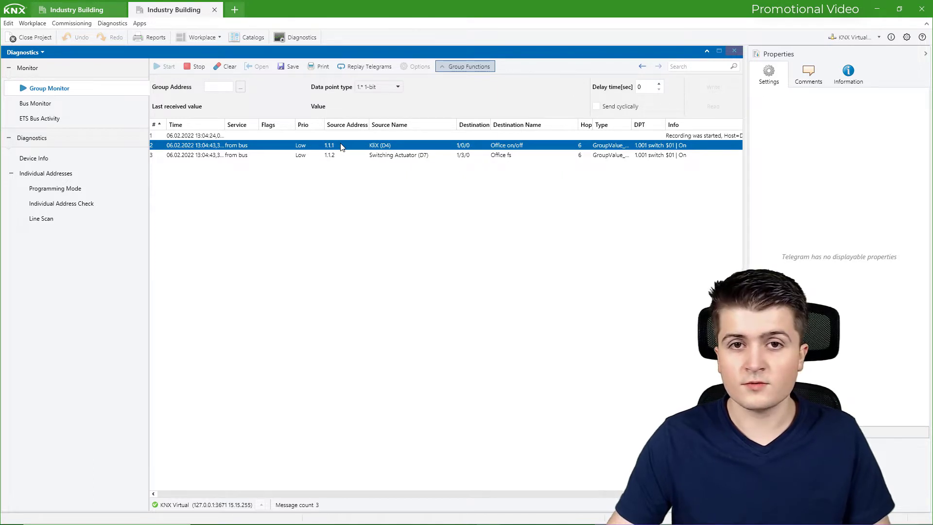
{"action": "left_click_drag", "start_coordinate": [490, 125], "coordinate": [547, 131]}
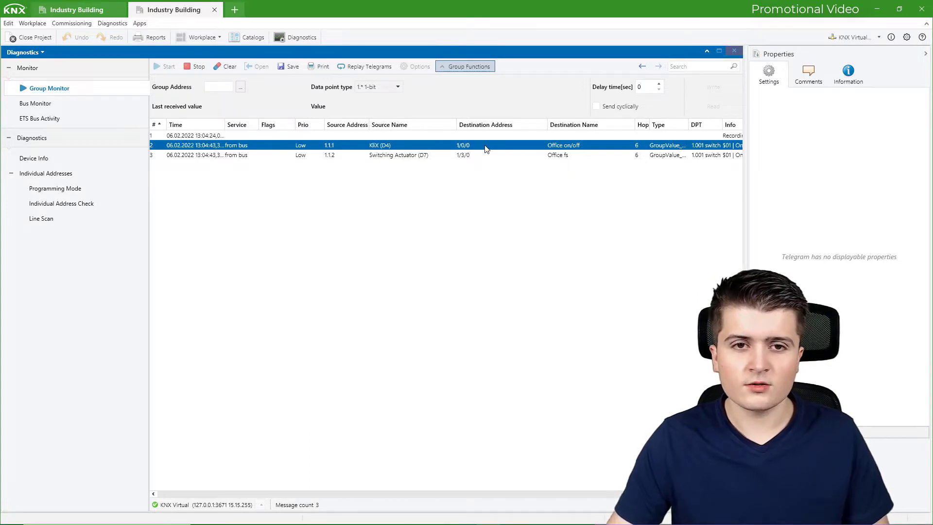
Look up the group address 1/0/0 Office on/off in the project and return to the Group Monitor
{"action": "left_click", "coordinate": [78, 10]}
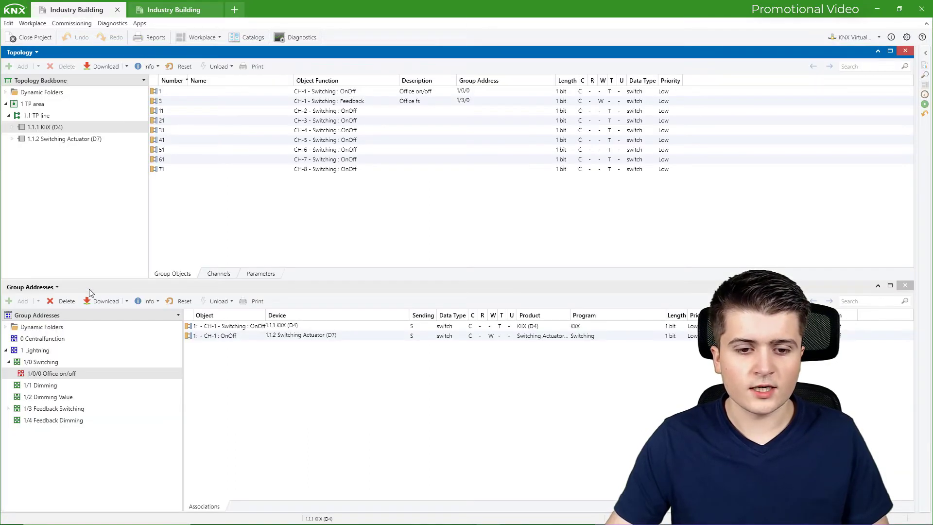
{"action": "left_click", "coordinate": [36, 373]}
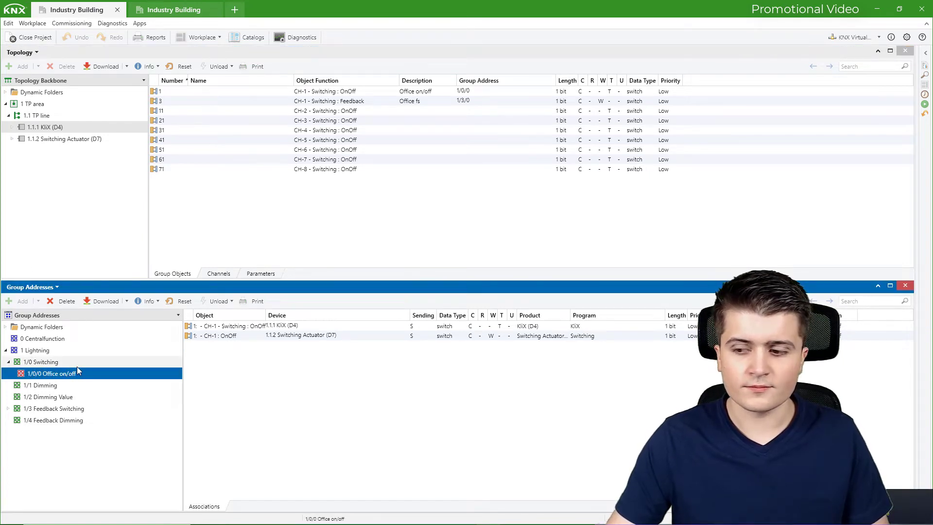
{"action": "left_click", "coordinate": [165, 10]}
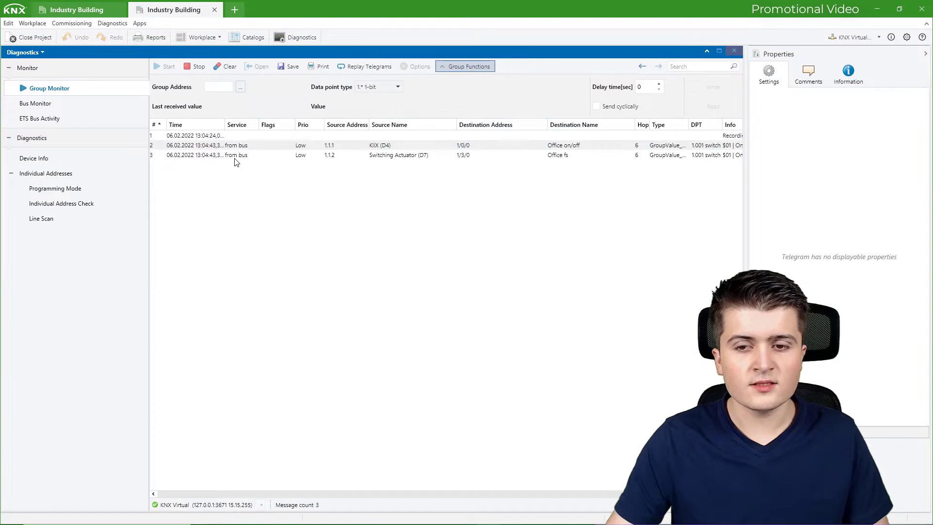
Select the Switching Actuator (D7) telegram and look up its group address 1/3/0 Office fs under Feedback Switching in the project
{"action": "left_click", "coordinate": [261, 155]}
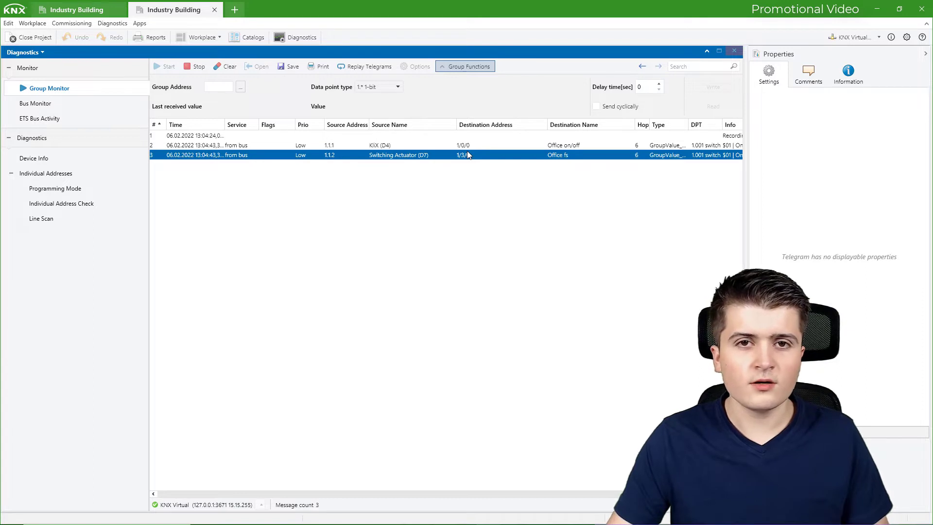
{"action": "left_click", "coordinate": [97, 11]}
{"action": "double_click", "coordinate": [48, 408]}
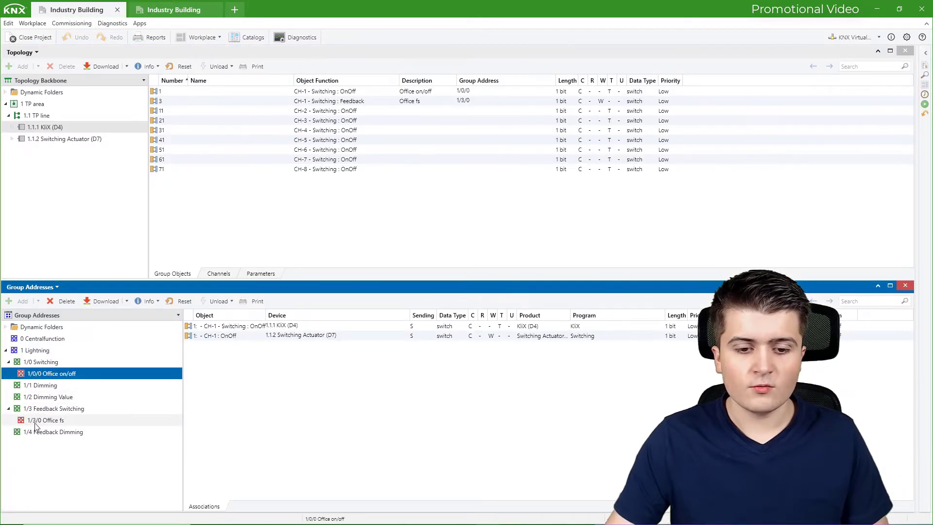
{"action": "left_click", "coordinate": [40, 421]}
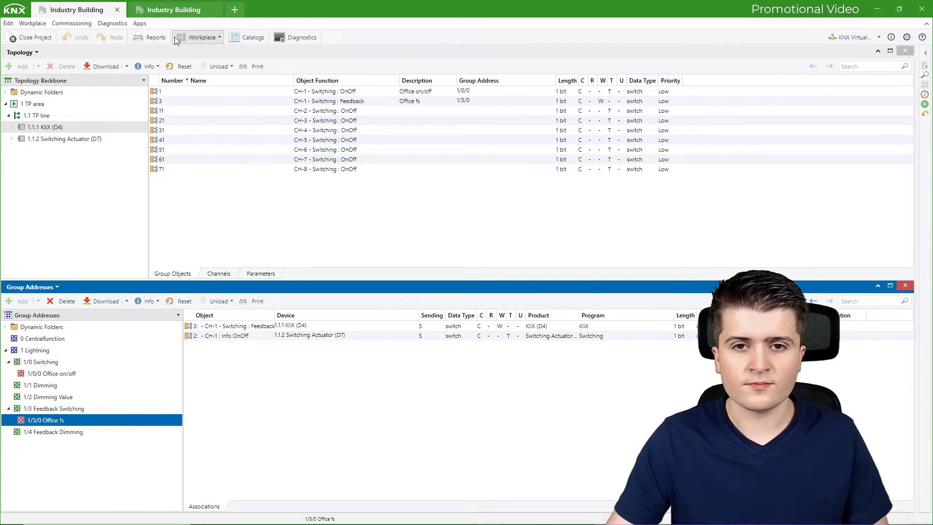
{"action": "left_click", "coordinate": [174, 10]}
Widen the Hop Count and Type columns of the telegram list and inspect the remaining details of both recorded telegrams
{"action": "scroll", "coordinate": [296, 491], "scroll_direction": "right", "scroll_amount": 3}
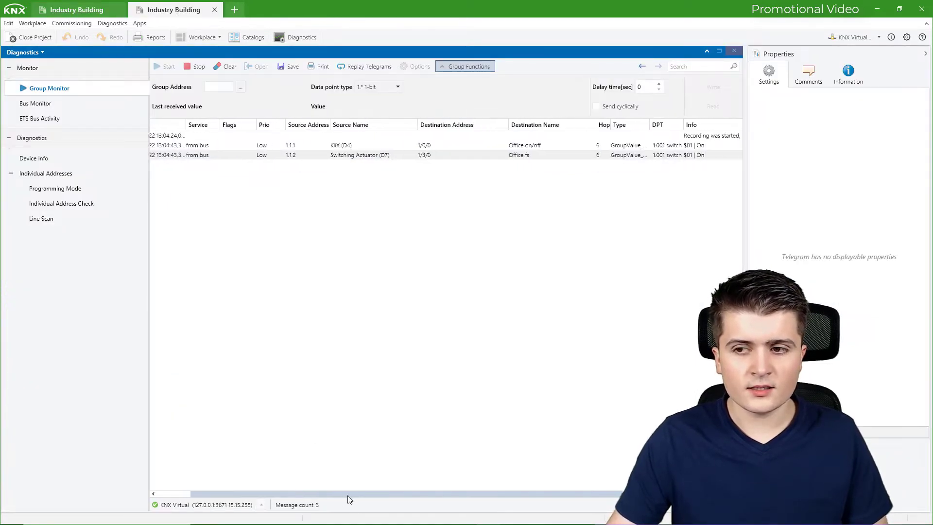
{"action": "left_click_drag", "start_coordinate": [564, 126], "coordinate": [595, 126]}
{"action": "left_click", "coordinate": [466, 155]}
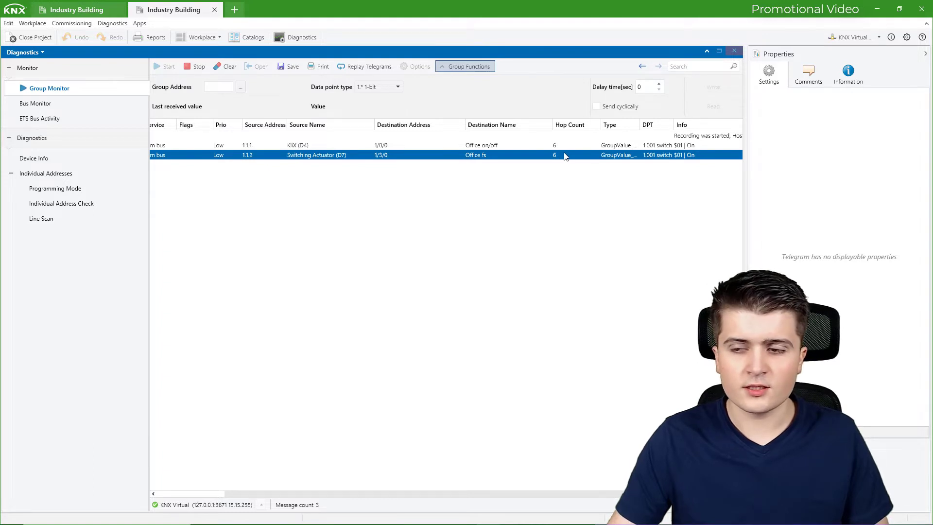
{"action": "double_click", "coordinate": [640, 124]}
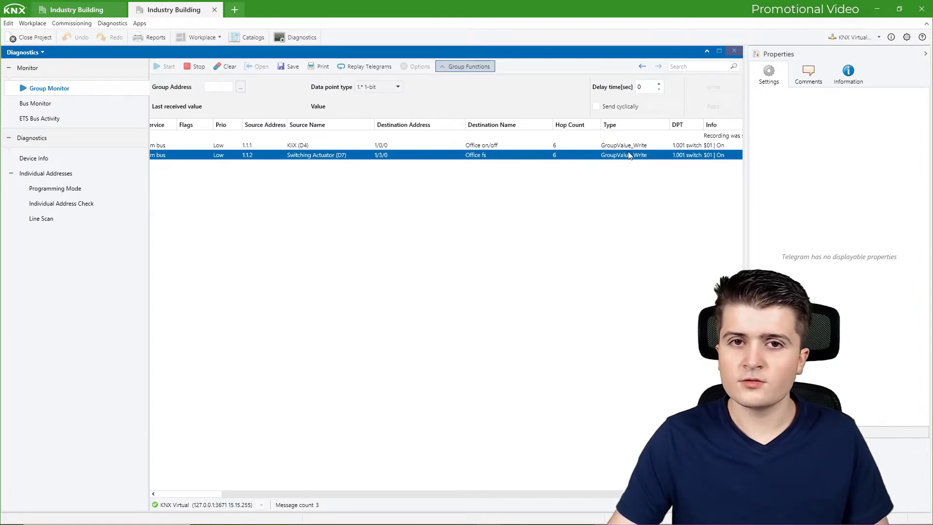
{"action": "left_click", "coordinate": [603, 492]}
{"action": "left_click", "coordinate": [660, 145]}
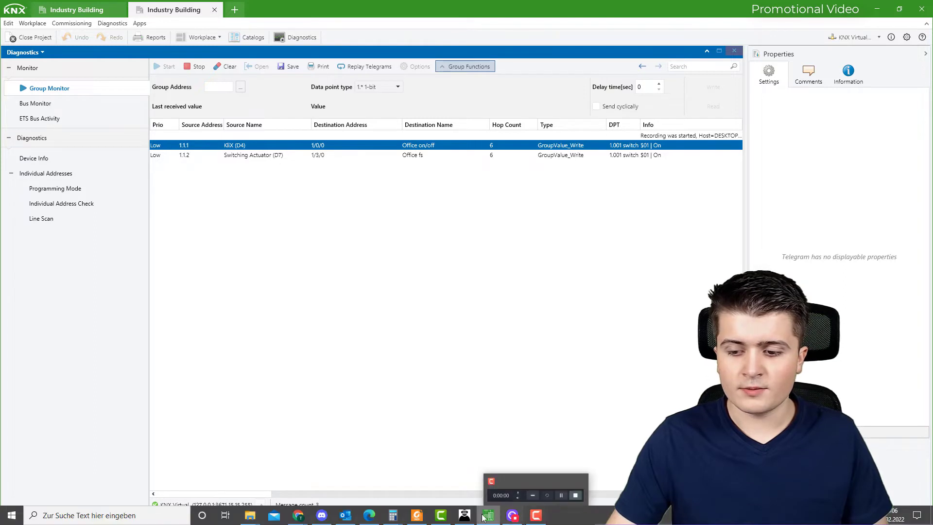
Switch to KNX Virtual and switch off channel 1 of D7 with the D4 push button 0
{"action": "left_click", "coordinate": [457, 511]}
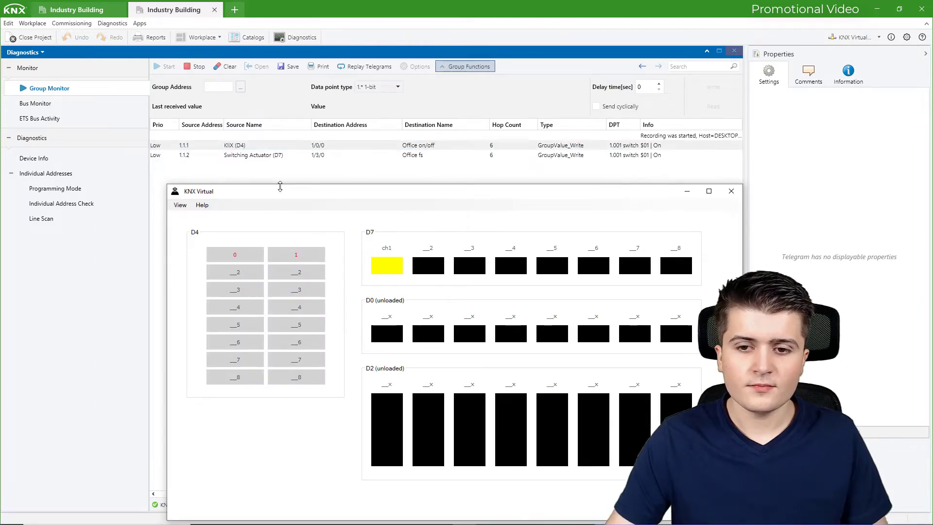
{"action": "left_click_drag", "start_coordinate": [279, 193], "coordinate": [300, 80]}
{"action": "left_click", "coordinate": [121, 111]}
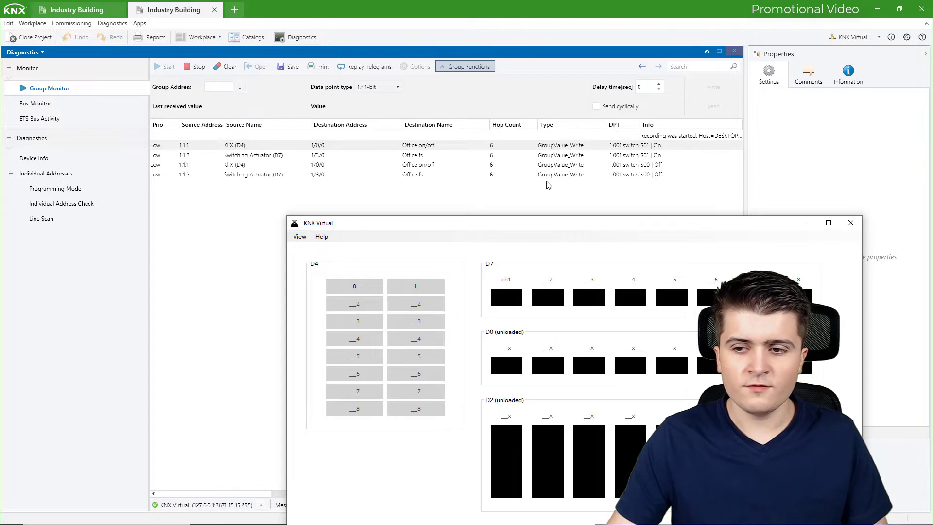
Simulate a broken lamp on channel 1 of D7 and send an On command with the D4 push button 1
{"action": "left_click_drag", "start_coordinate": [468, 223], "coordinate": [456, 219]}
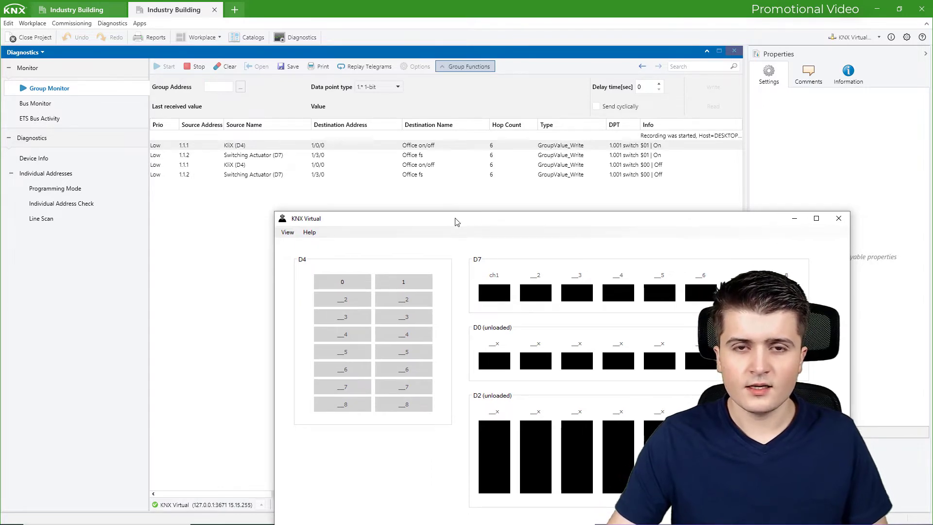
{"action": "left_click", "coordinate": [496, 294]}
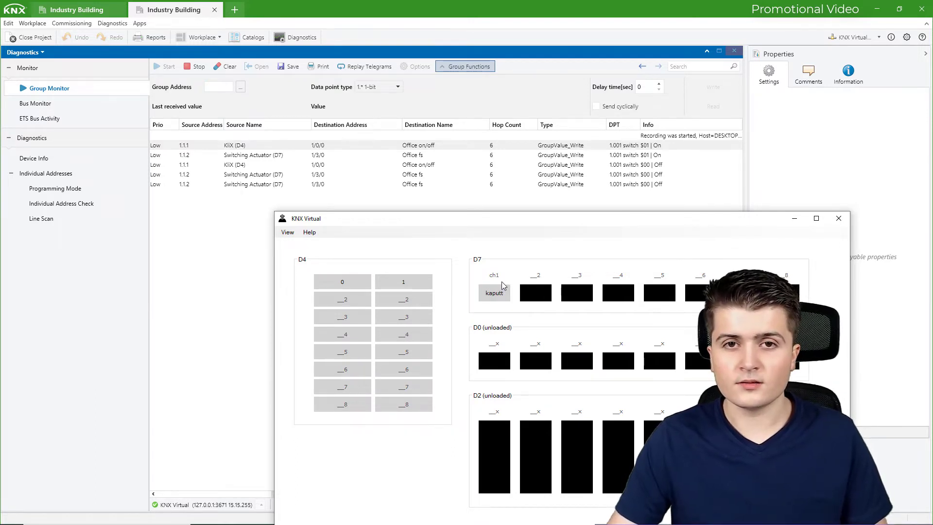
{"action": "left_click", "coordinate": [420, 281]}
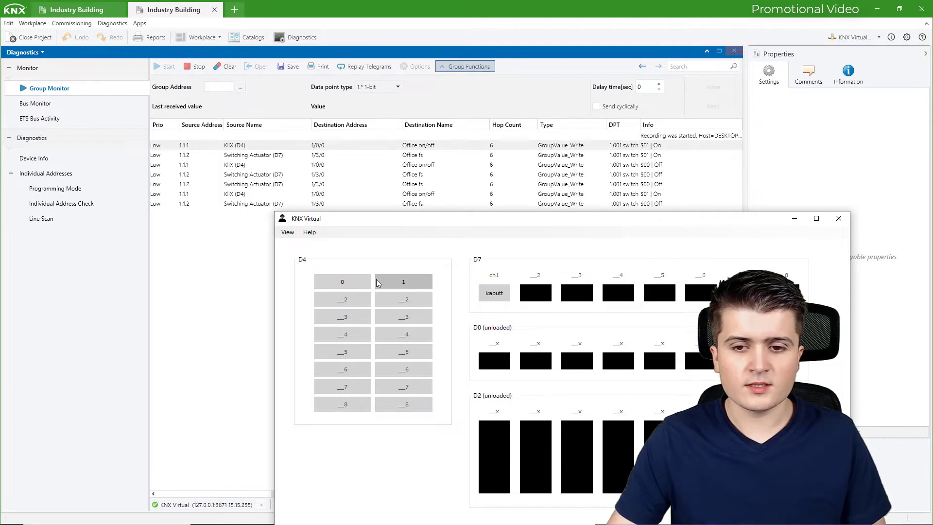
Compare the latest KliX (D4) switching telegram with the Switching Actuator (D7) feedback telegram in the Group Monitor
{"action": "left_click_drag", "start_coordinate": [374, 218], "coordinate": [310, 269]}
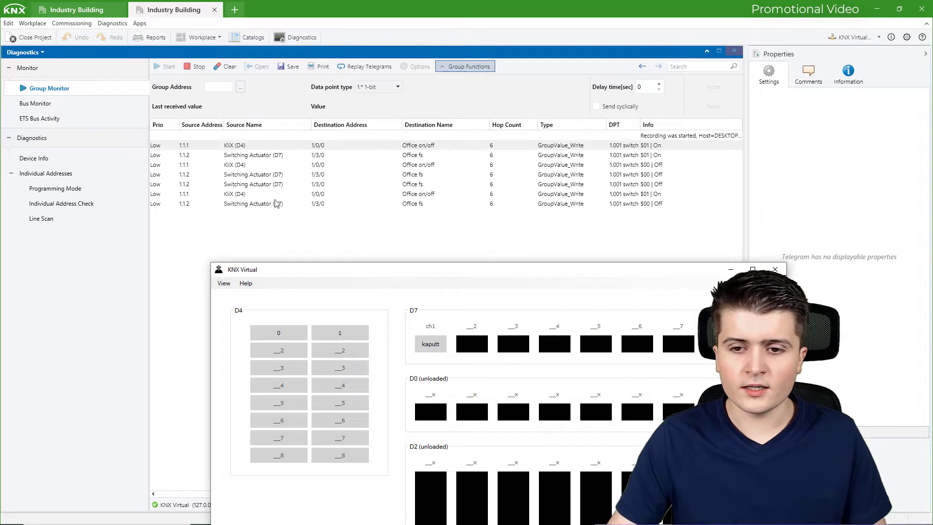
{"action": "left_click", "coordinate": [229, 195]}
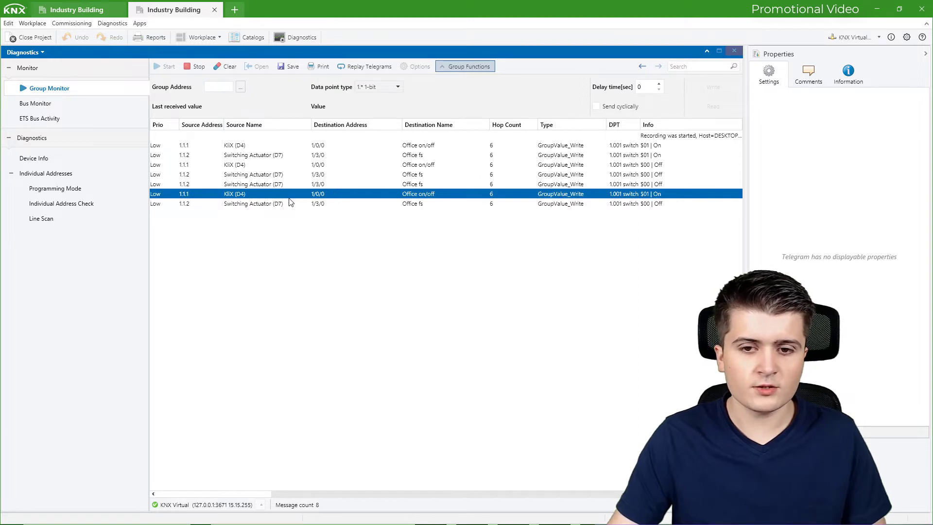
{"action": "left_click", "coordinate": [242, 207]}
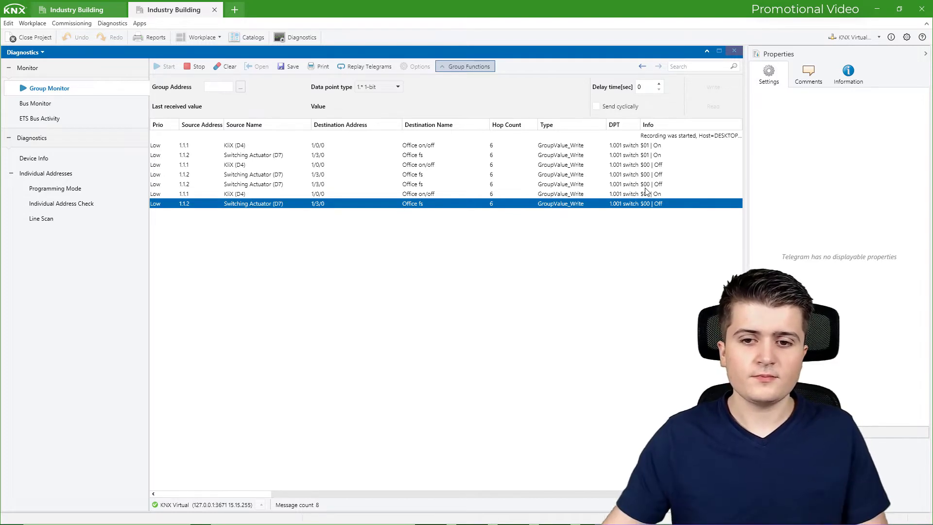
Repair the broken lamp on channel 1 of D7 in KNX Virtual and select the newest feedback telegram in the Group Monitor
{"action": "key", "text": "alt+Tab"}
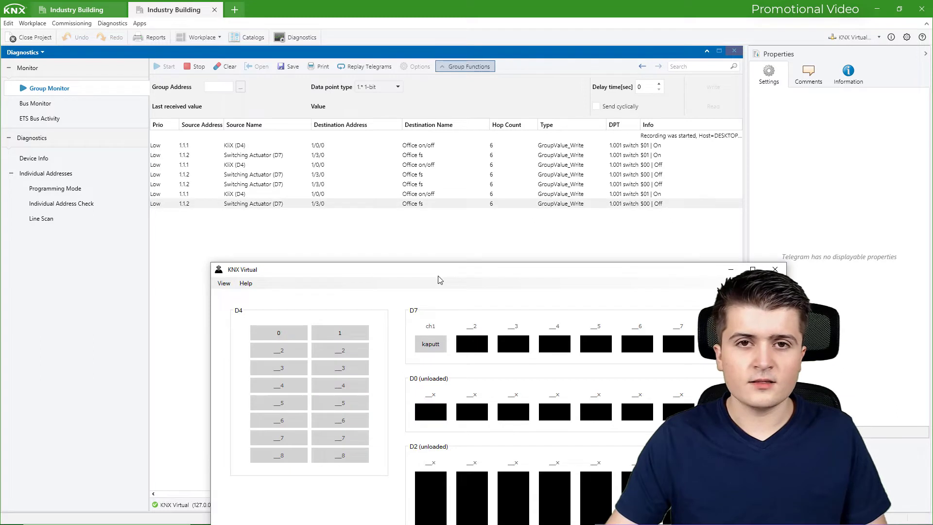
{"action": "left_click", "coordinate": [430, 343]}
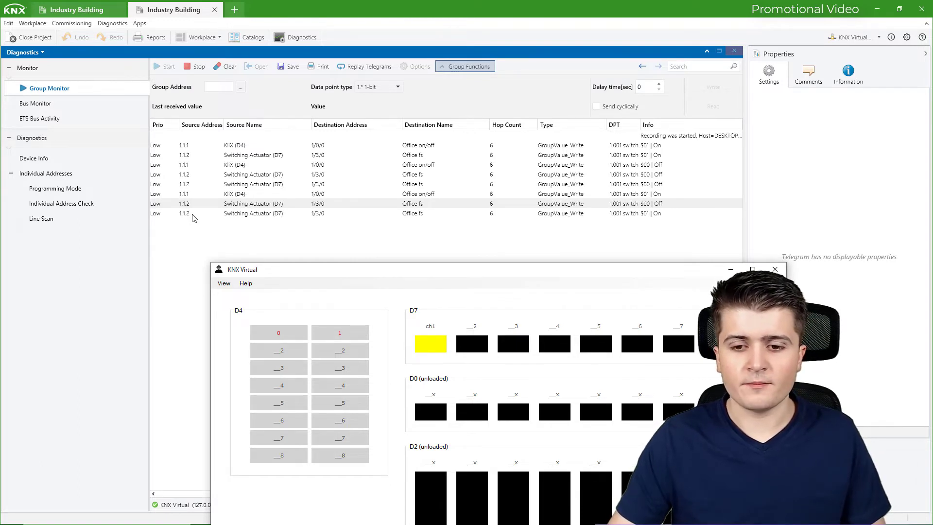
{"action": "left_click", "coordinate": [270, 213]}
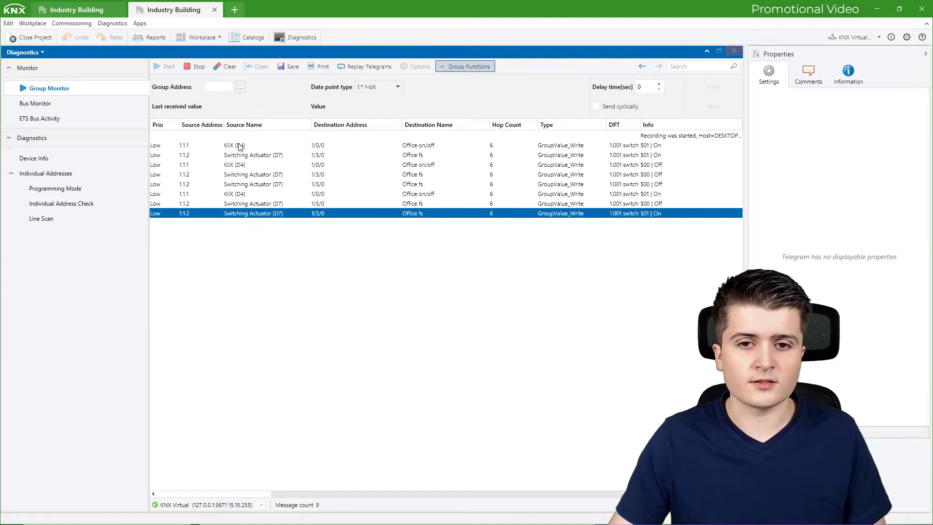
Enter group address 1/0/0 in the group functions and check the selectable values, keeping Off
{"action": "left_click", "coordinate": [216, 85]}
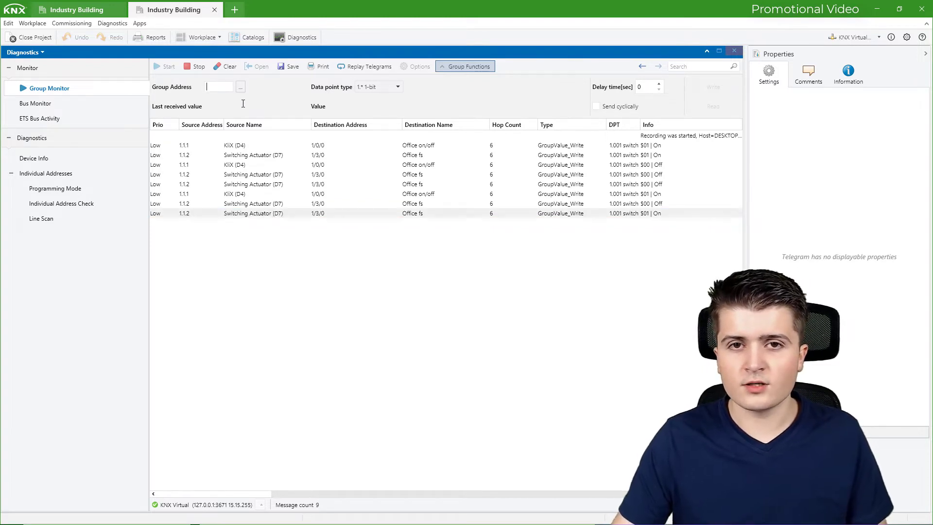
{"action": "type", "text": "1/0/0"}
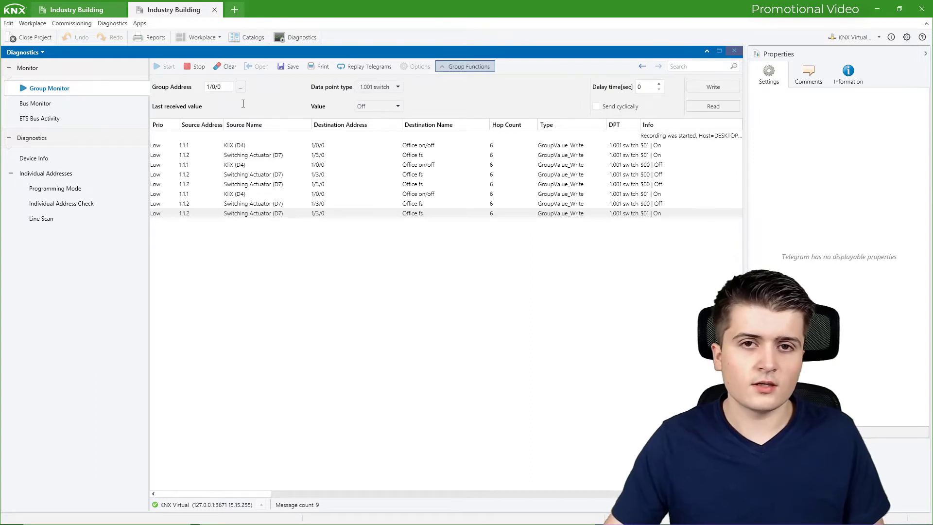
{"action": "left_click", "coordinate": [378, 107]}
{"action": "left_click", "coordinate": [376, 107]}
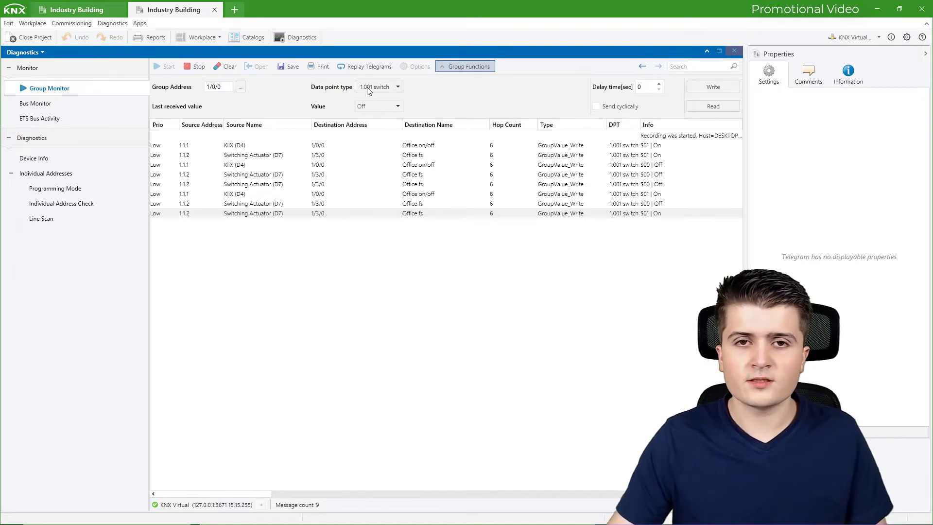
Set the group function value to On and write it to group address 1/0/0
{"action": "left_click", "coordinate": [362, 107]}
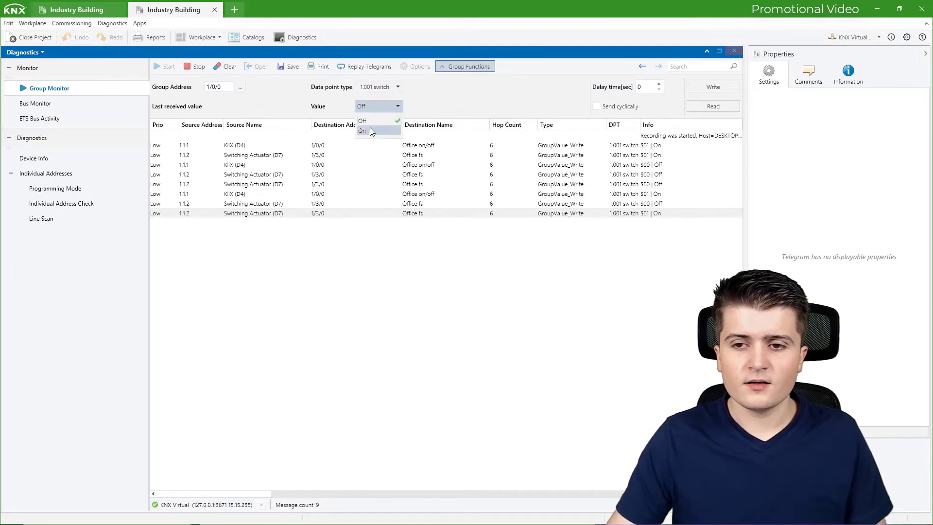
{"action": "left_click", "coordinate": [371, 129]}
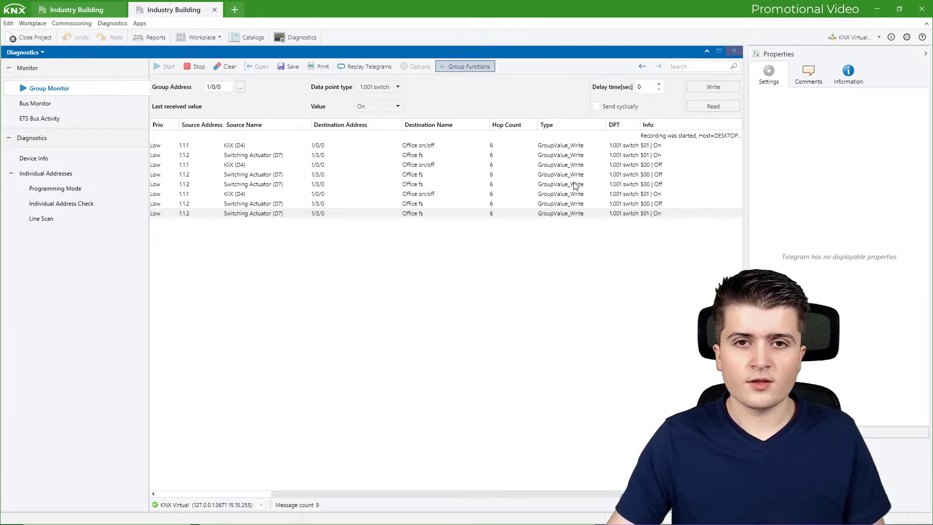
{"action": "left_click", "coordinate": [700, 87]}
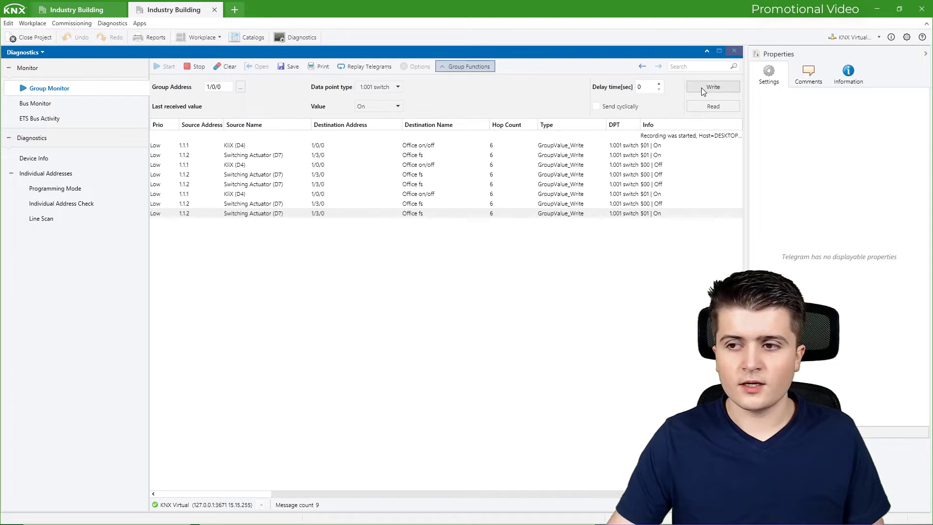
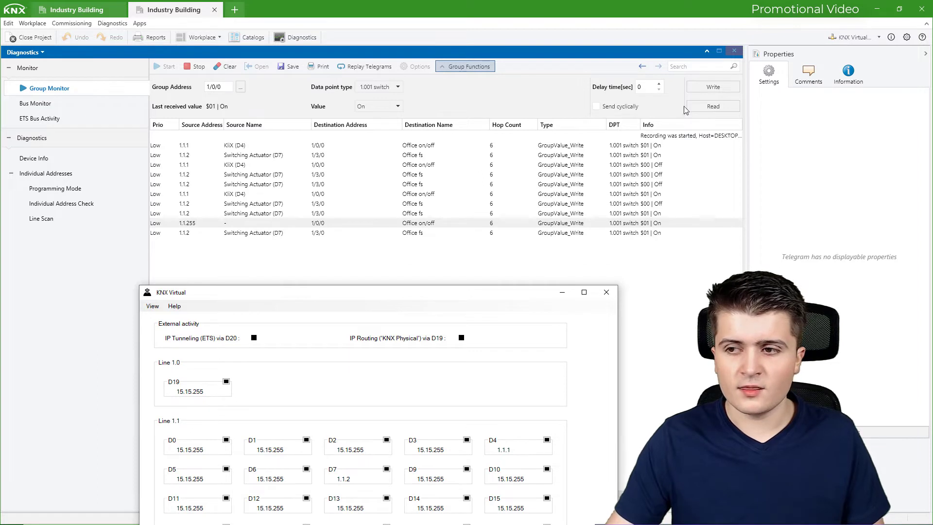
Show the Switching++ view in KNX Virtual and check the lamp on channel 1 of D7 beside the telegram list
{"action": "left_click_drag", "start_coordinate": [392, 294], "coordinate": [428, 142]}
{"action": "left_click", "coordinate": [188, 154]}
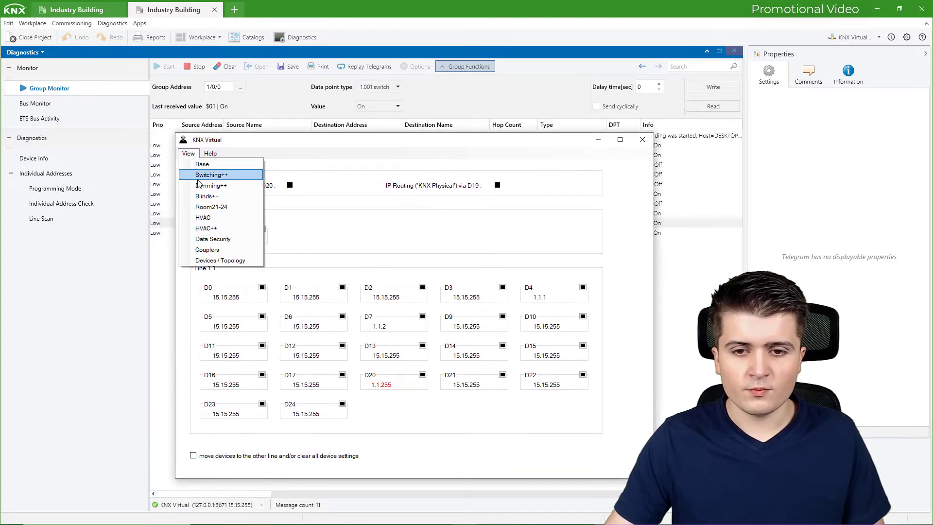
{"action": "left_click", "coordinate": [215, 174]}
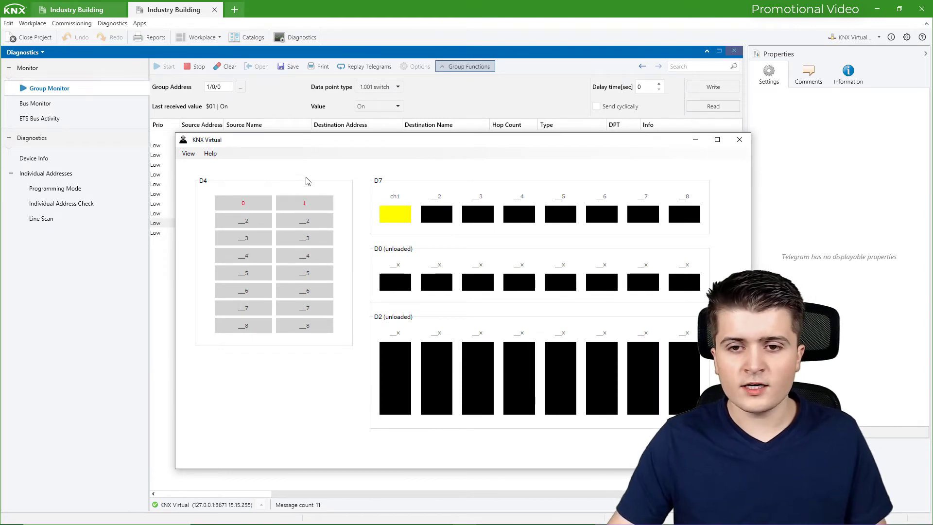
{"action": "left_click_drag", "start_coordinate": [297, 142], "coordinate": [253, 289]}
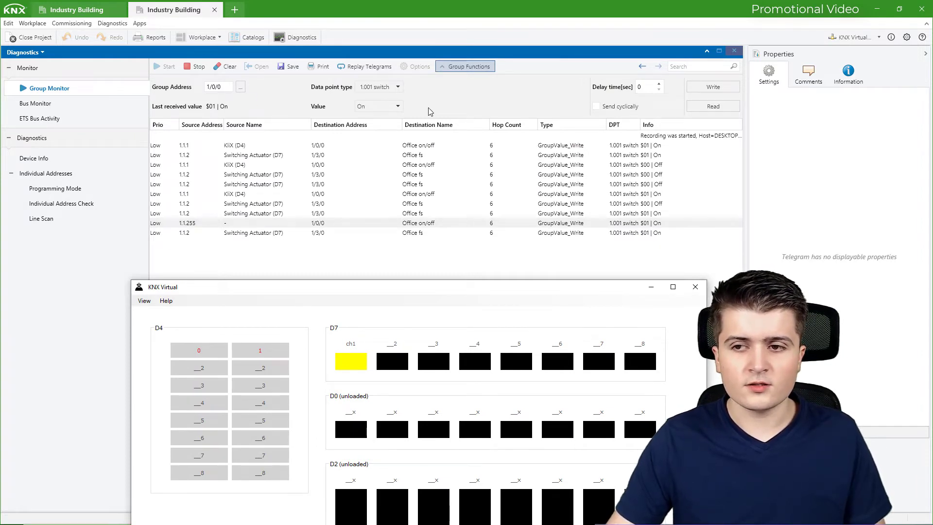
Set the group function value to Off in the Group Monitor and write it to group address 1/0/0
{"action": "left_click", "coordinate": [381, 106]}
{"action": "left_click", "coordinate": [377, 106]}
{"action": "left_click", "coordinate": [369, 106]}
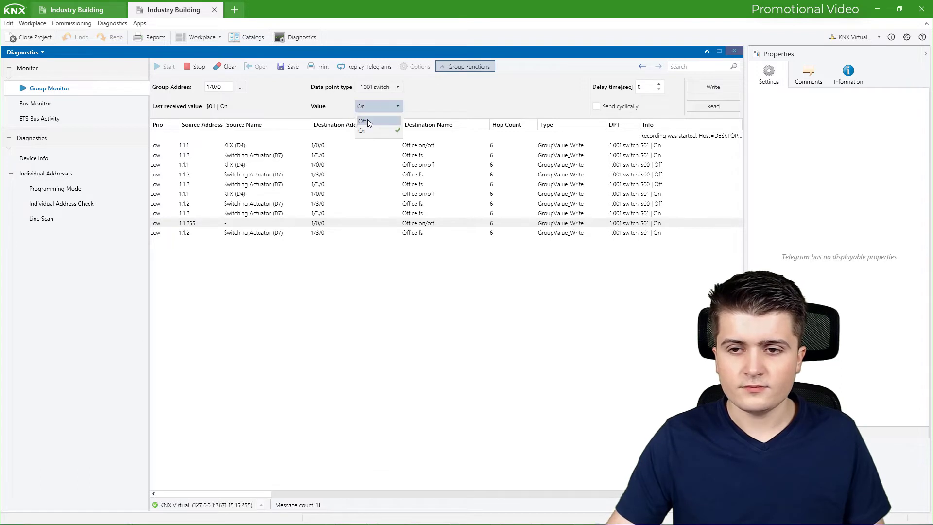
{"action": "left_click", "coordinate": [367, 119]}
{"action": "left_click", "coordinate": [693, 84]}
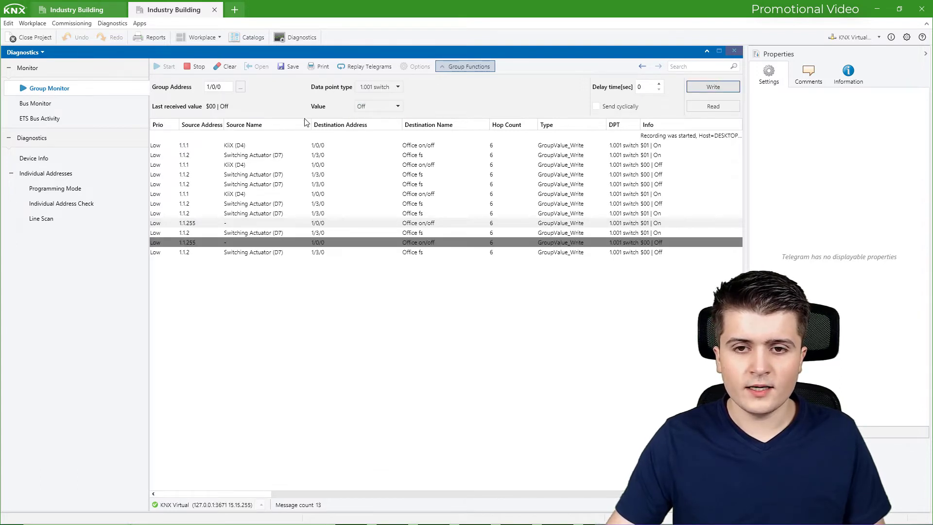
Change the group address to 1/3/0, set the value to On and write it to the bus
{"action": "left_click", "coordinate": [217, 86]}
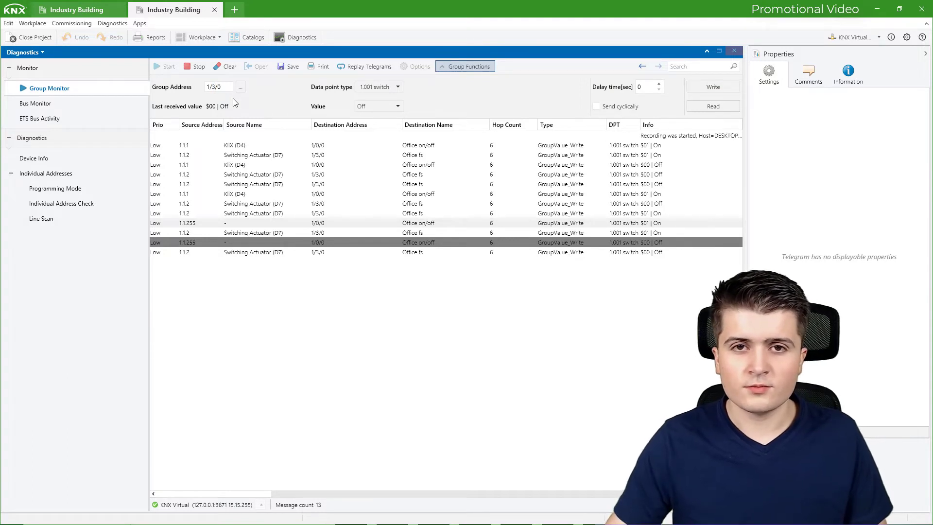
{"action": "left_click", "coordinate": [397, 105]}
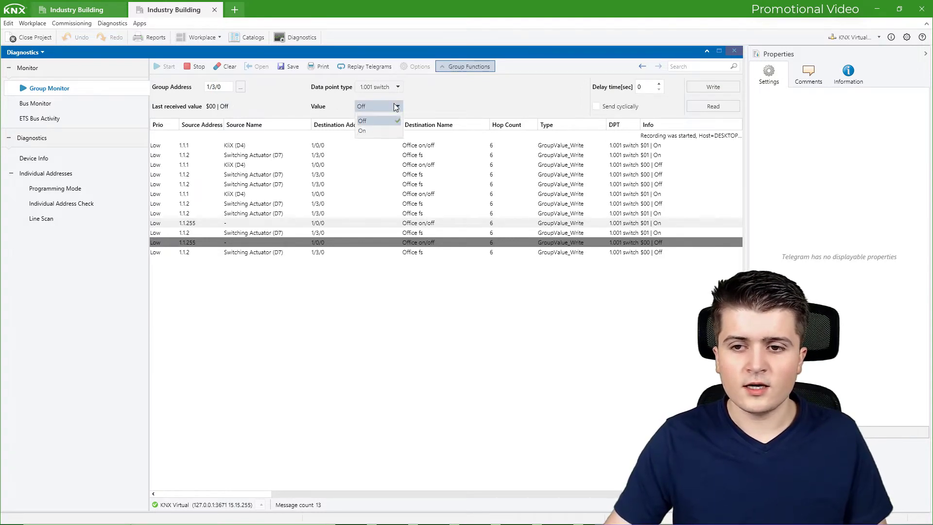
{"action": "left_click", "coordinate": [372, 128]}
{"action": "left_click", "coordinate": [729, 86]}
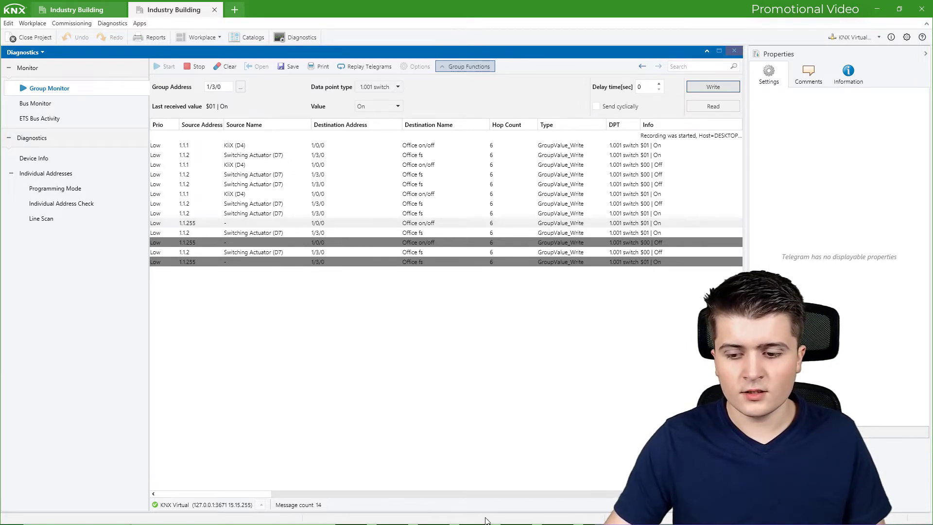
Switch to KNX Virtual, send On and Off with the D4 push buttons 1 and 0, and return to the Group Monitor
{"action": "key", "text": "super"}
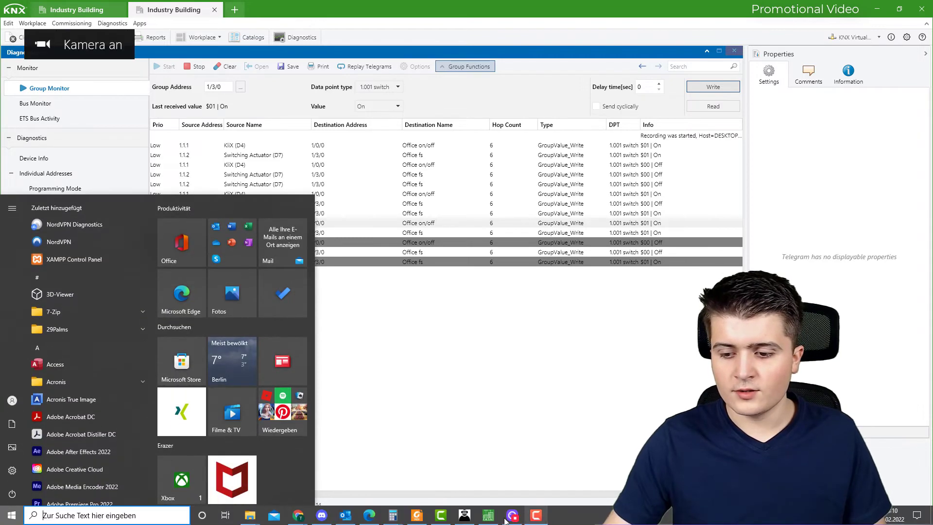
{"action": "left_click_drag", "start_coordinate": [279, 221], "coordinate": [268, 41]}
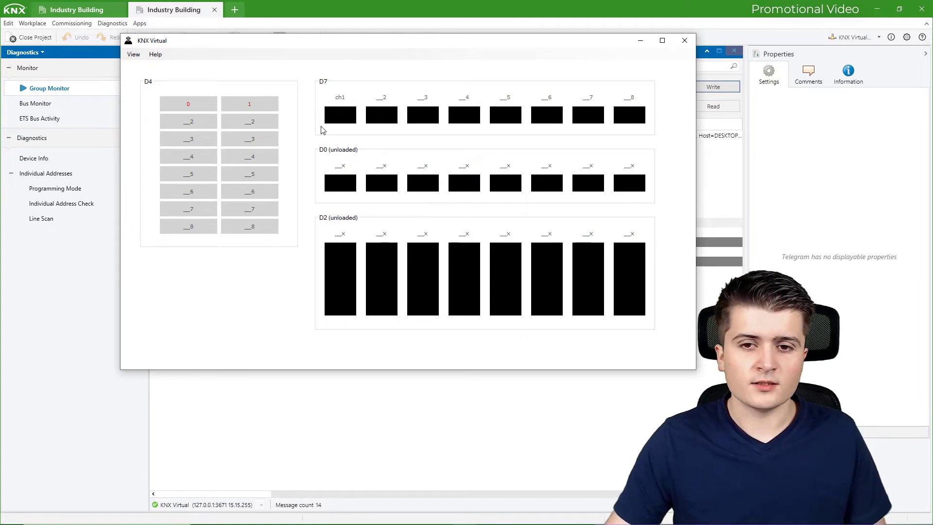
{"action": "left_click", "coordinate": [260, 105]}
{"action": "left_click", "coordinate": [191, 103]}
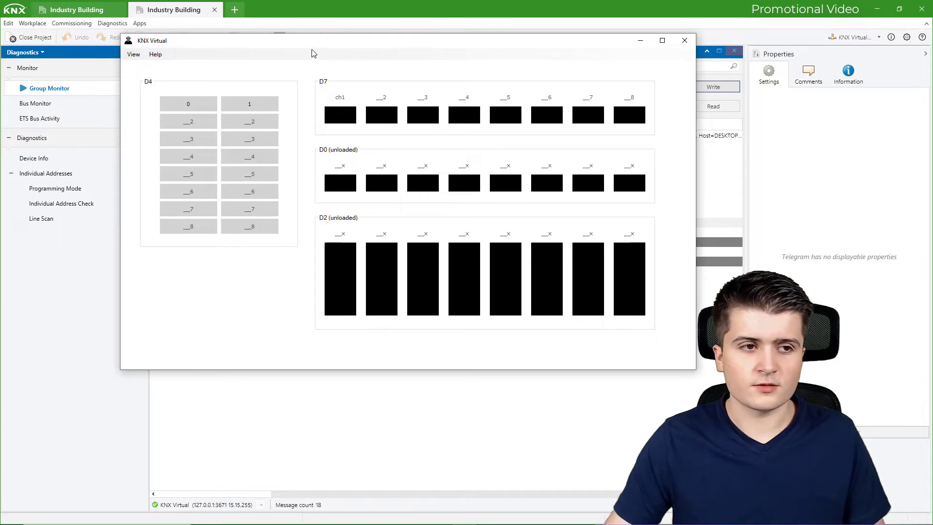
{"action": "left_click", "coordinate": [640, 40]}
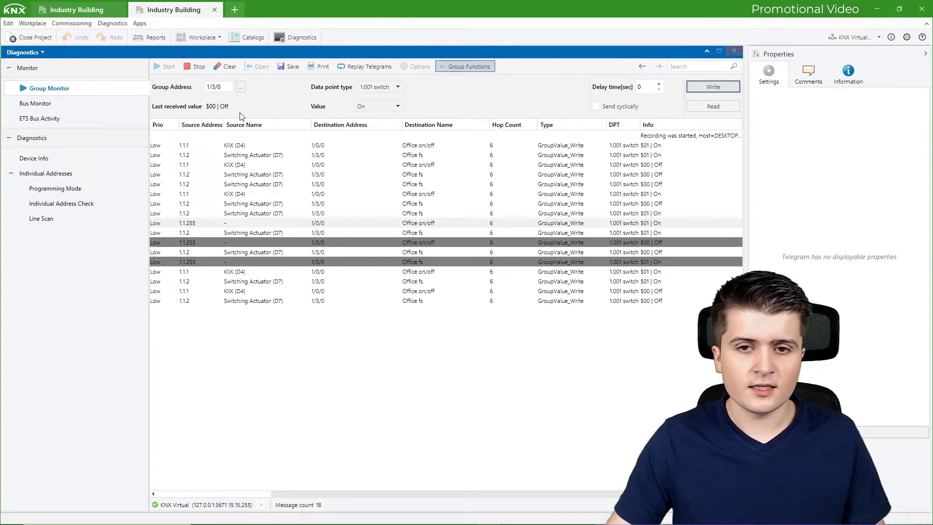
Stop the Group Monitor recording and open the Bus Monitor, comparing its layout with the Group Monitor's
{"action": "left_click", "coordinate": [194, 67]}
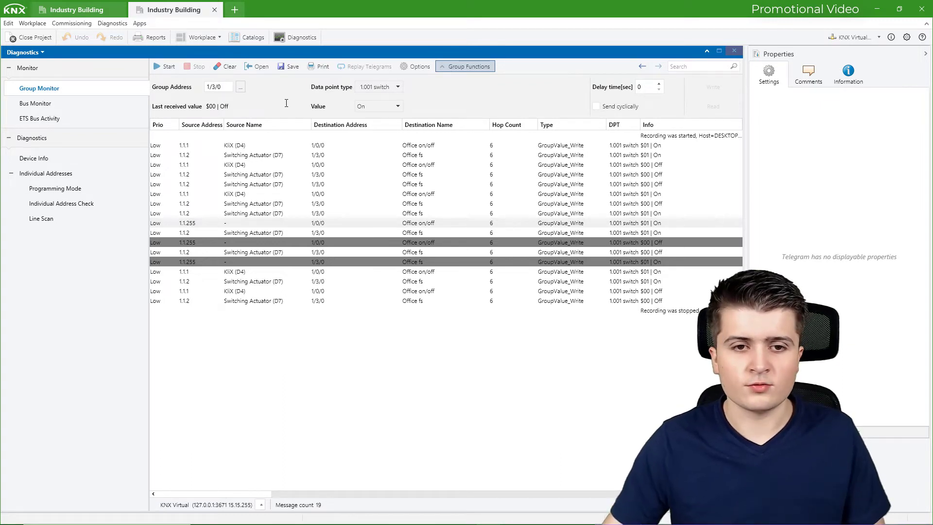
{"action": "left_click", "coordinate": [89, 107]}
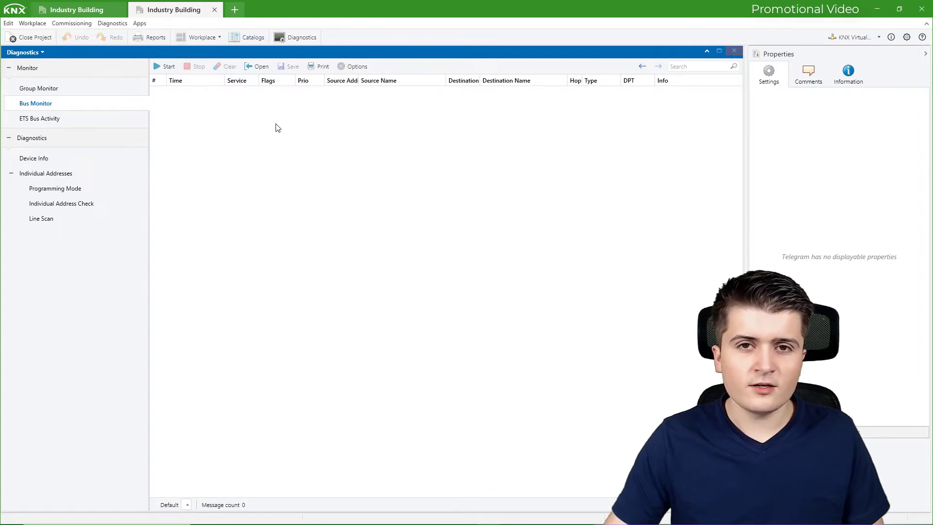
{"action": "left_click", "coordinate": [135, 89]}
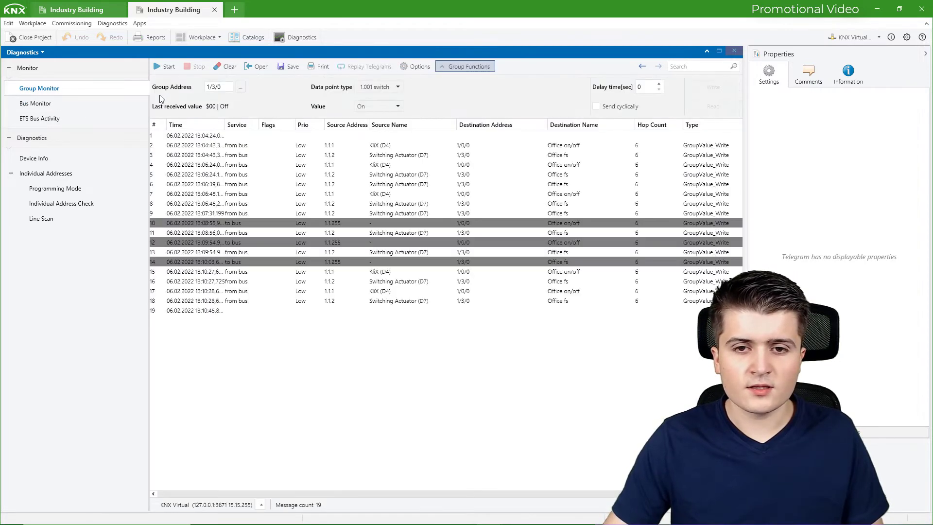
{"action": "left_click", "coordinate": [94, 103]}
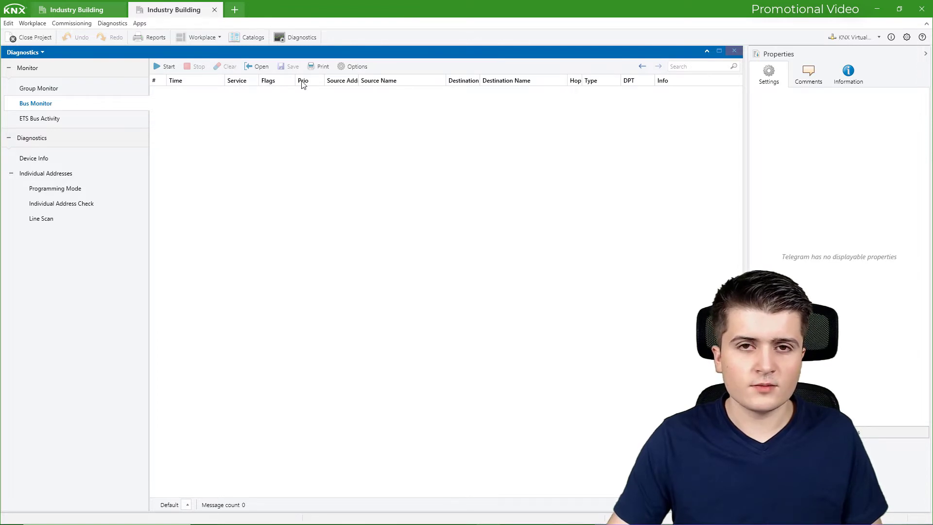
Start a Bus Monitor recording and send On and Off with the D4 push buttons 1 and 0 in KNX Virtual
{"action": "left_click", "coordinate": [165, 66]}
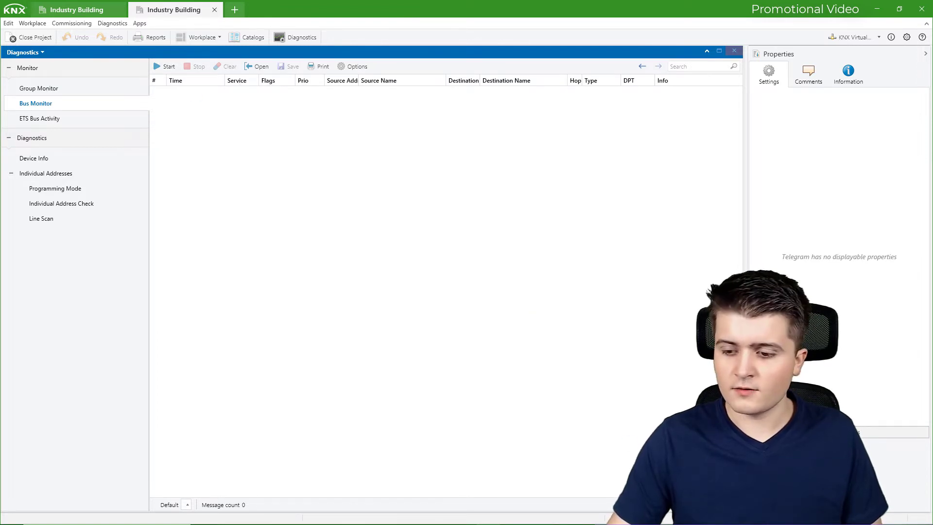
{"action": "key", "text": "alt+Tab"}
{"action": "left_click", "coordinate": [252, 104]}
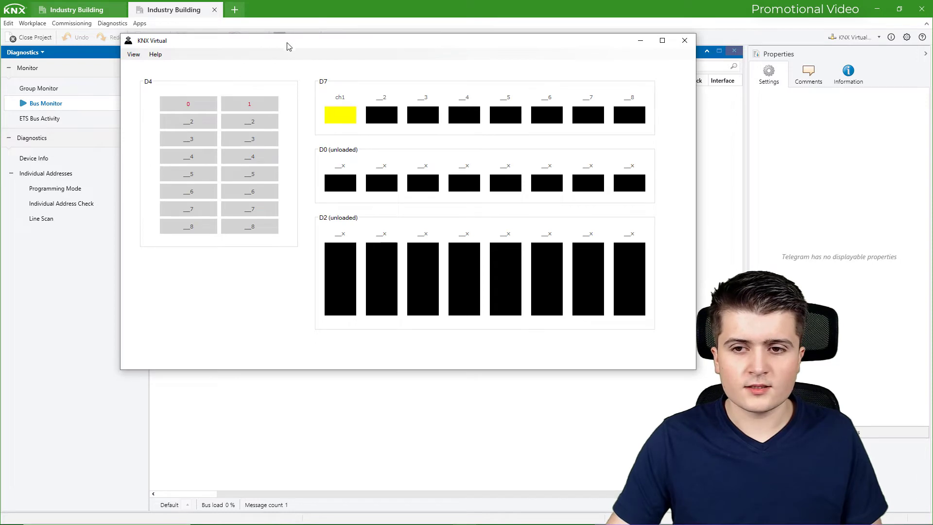
{"action": "left_click", "coordinate": [188, 106]}
{"action": "left_click", "coordinate": [343, 403]}
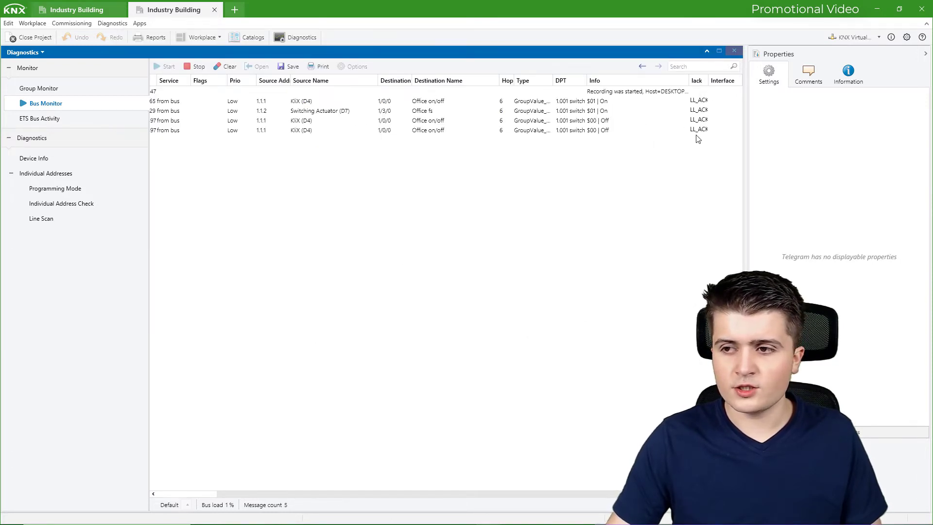
Fit the Iack column to its contents and examine the acknowledgement of each telegram in the Bus Monitor
{"action": "double_click", "coordinate": [707, 77]}
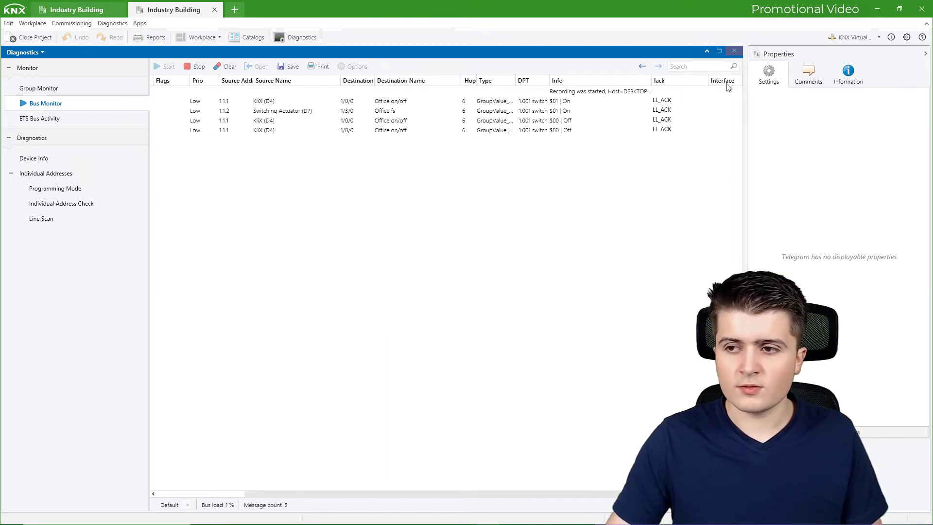
{"action": "left_click_drag", "start_coordinate": [340, 493], "coordinate": [245, 493]}
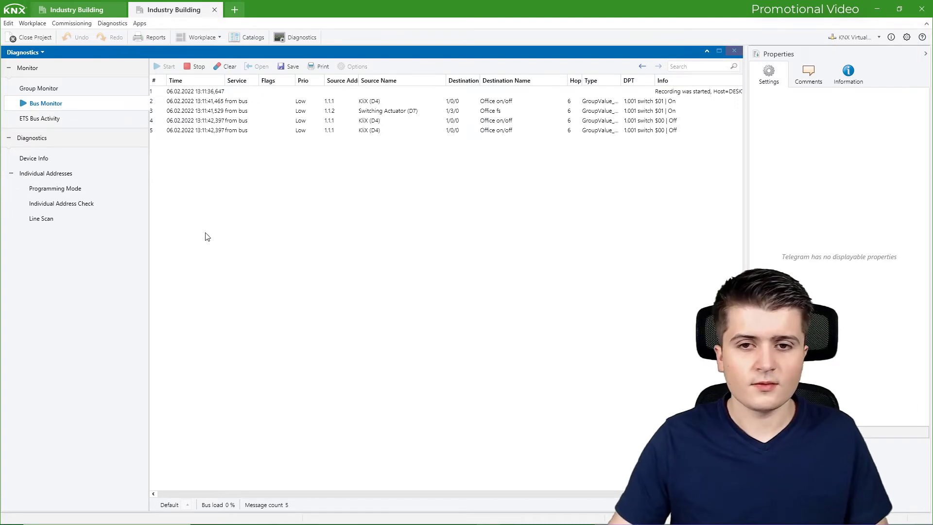
Stop the Bus Monitor recording and clear its telegram list without saving
{"action": "left_click", "coordinate": [199, 68]}
{"action": "left_click", "coordinate": [225, 67]}
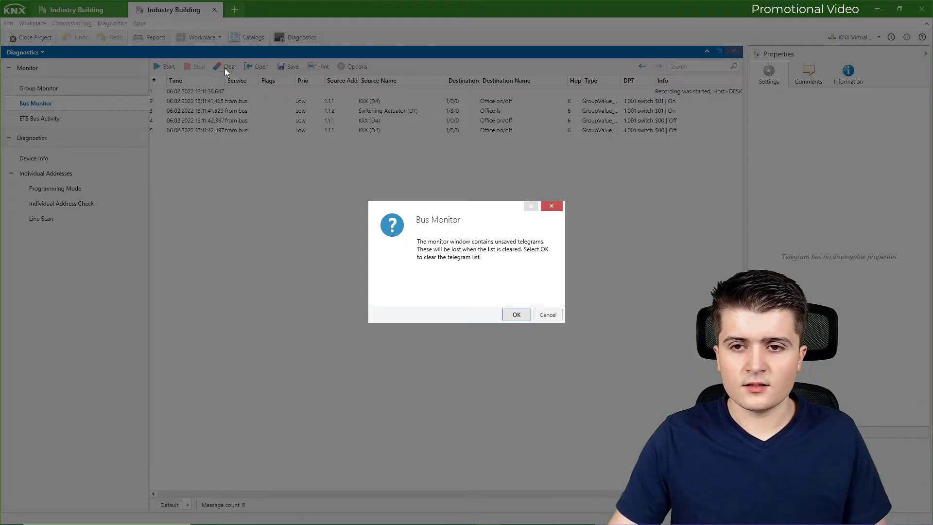
{"action": "left_click", "coordinate": [508, 313]}
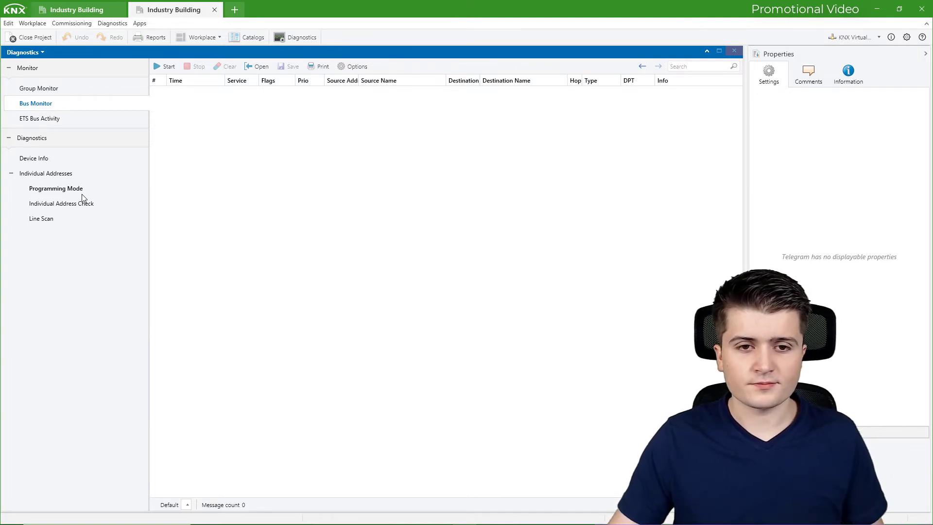
Start a recording in ETS Bus Activity and compare the view with the Group Monitor
{"action": "left_click", "coordinate": [61, 120]}
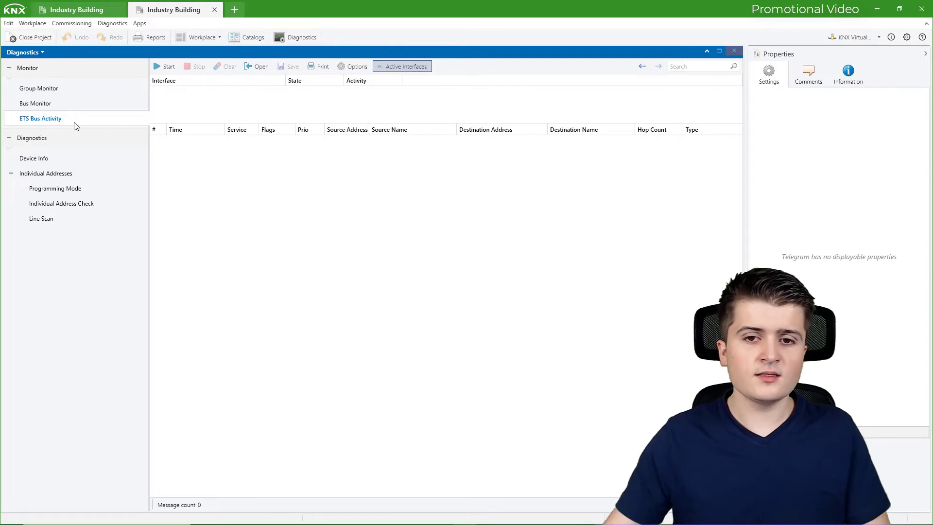
{"action": "left_click", "coordinate": [164, 66]}
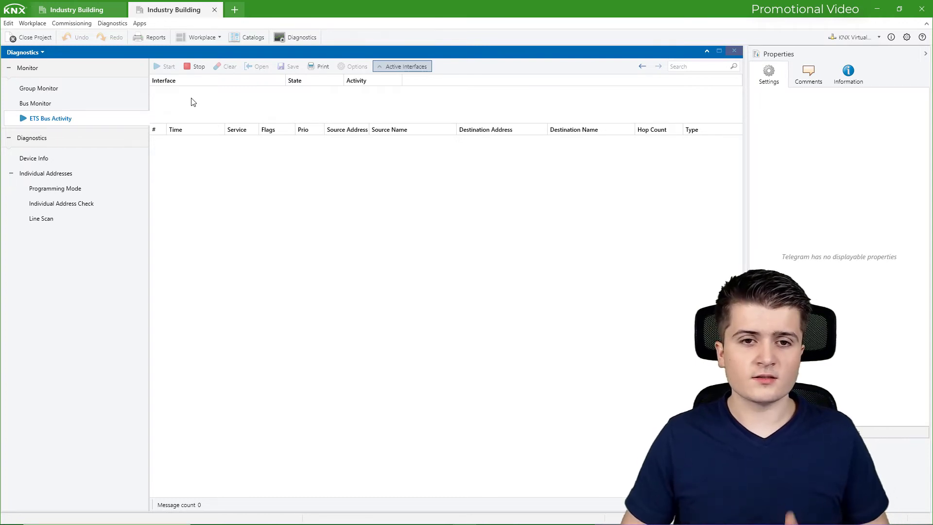
{"action": "left_click", "coordinate": [32, 89]}
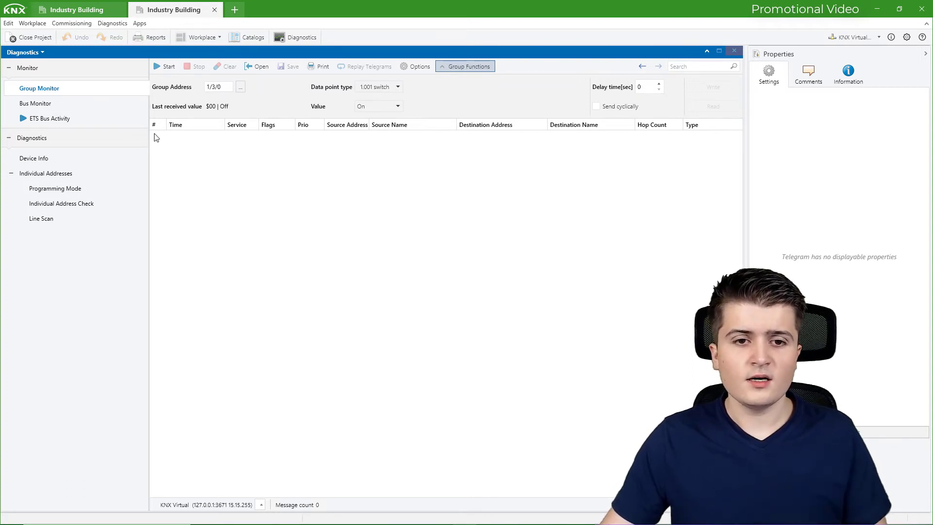
{"action": "left_click", "coordinate": [68, 121]}
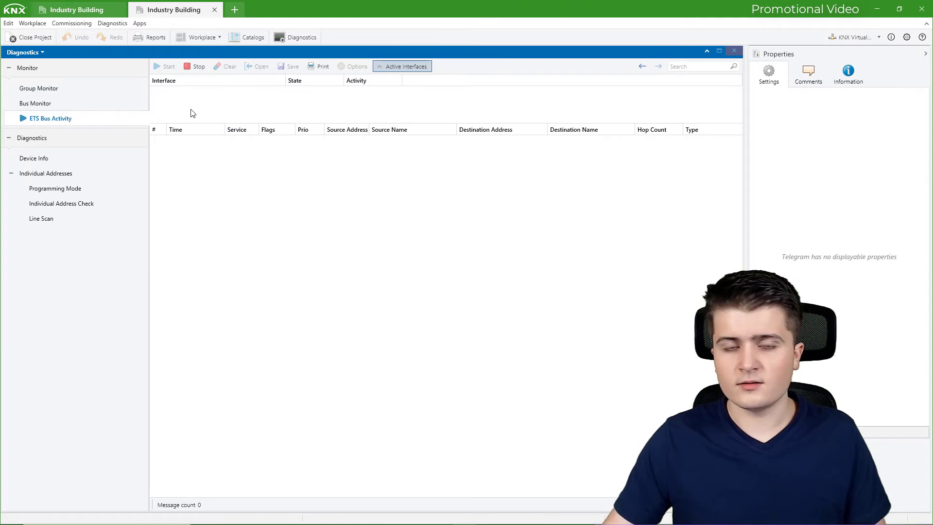
{"action": "left_click", "coordinate": [52, 103]}
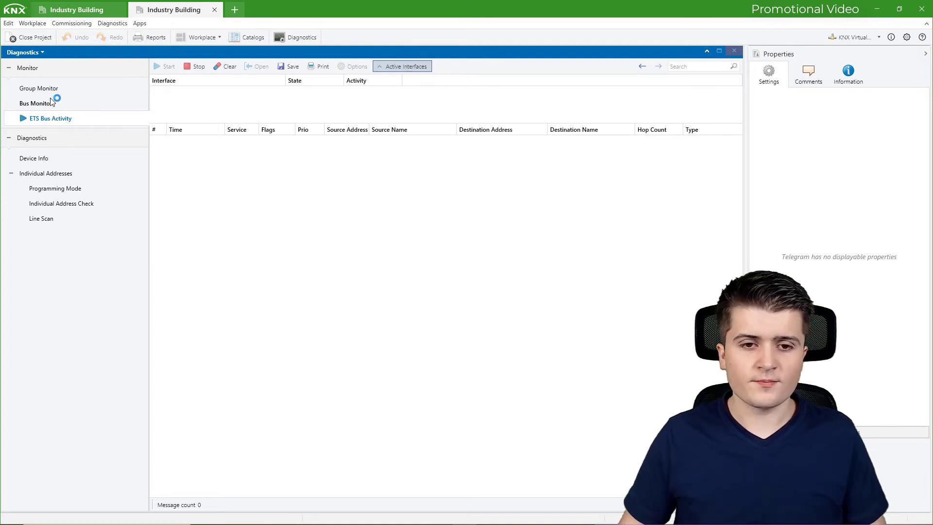
Read the device info of address 1.1.1 without the group communication part and view the KliX (D4) in the project topology
{"action": "left_click", "coordinate": [8, 68]}
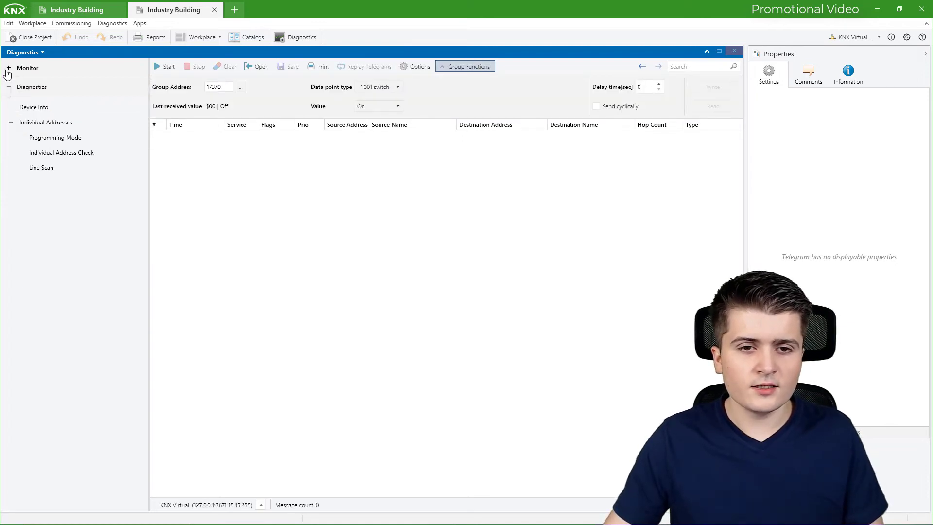
{"action": "left_click", "coordinate": [36, 107]}
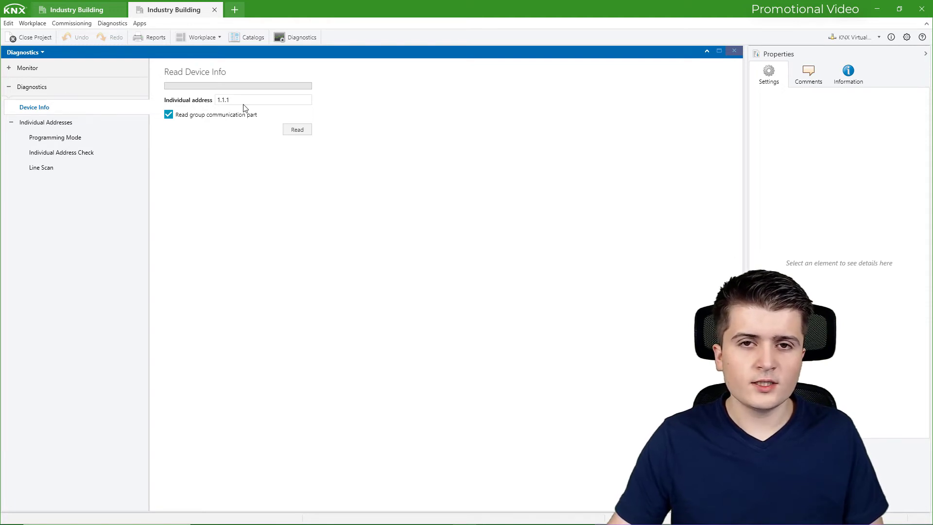
{"action": "left_click", "coordinate": [206, 115]}
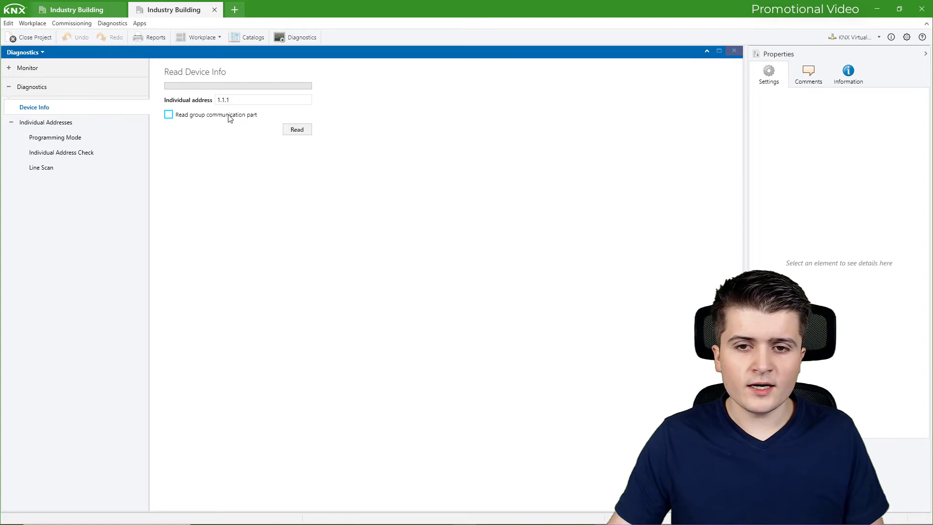
{"action": "left_click", "coordinate": [302, 133]}
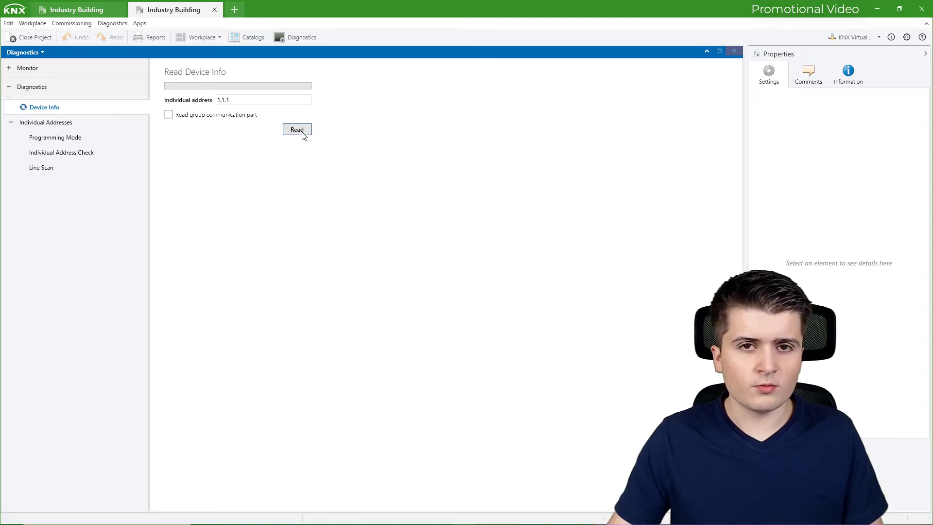
{"action": "left_click", "coordinate": [69, 11]}
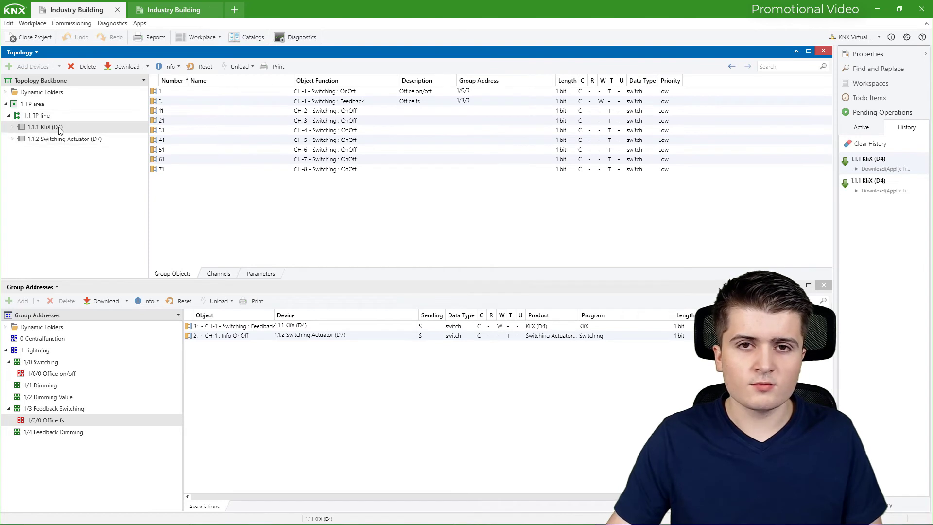
{"action": "left_click", "coordinate": [159, 5]}
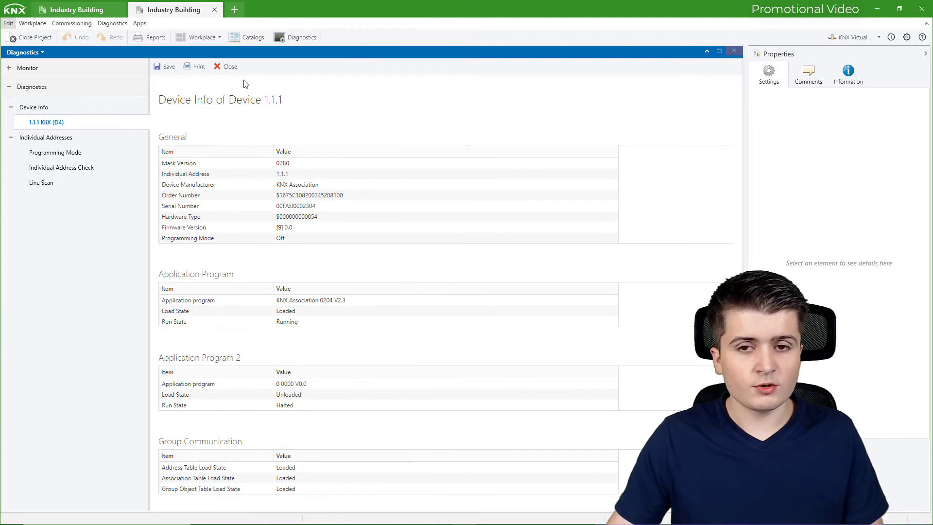
Close the device info report and read address 1.1.1 again with the group communication part included
{"action": "left_click", "coordinate": [231, 67]}
{"action": "left_click", "coordinate": [33, 107]}
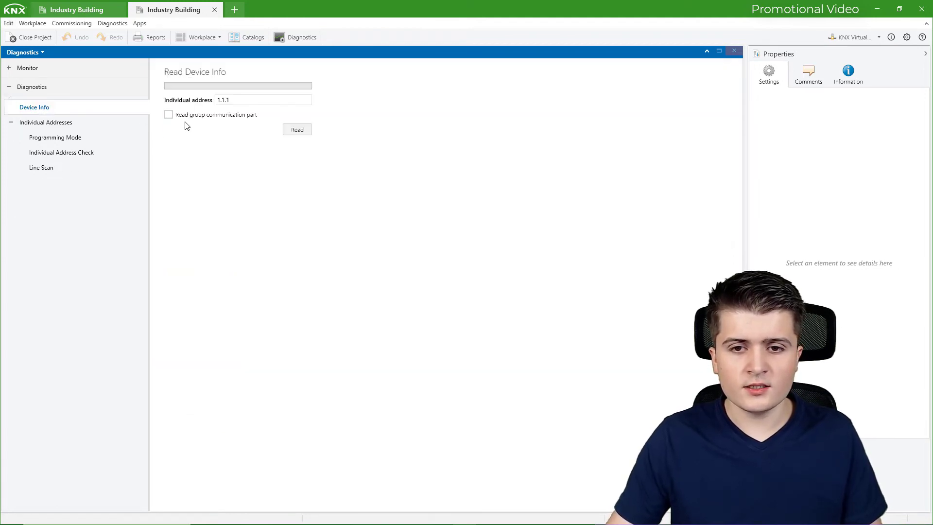
{"action": "left_click", "coordinate": [173, 116]}
{"action": "left_click", "coordinate": [306, 132]}
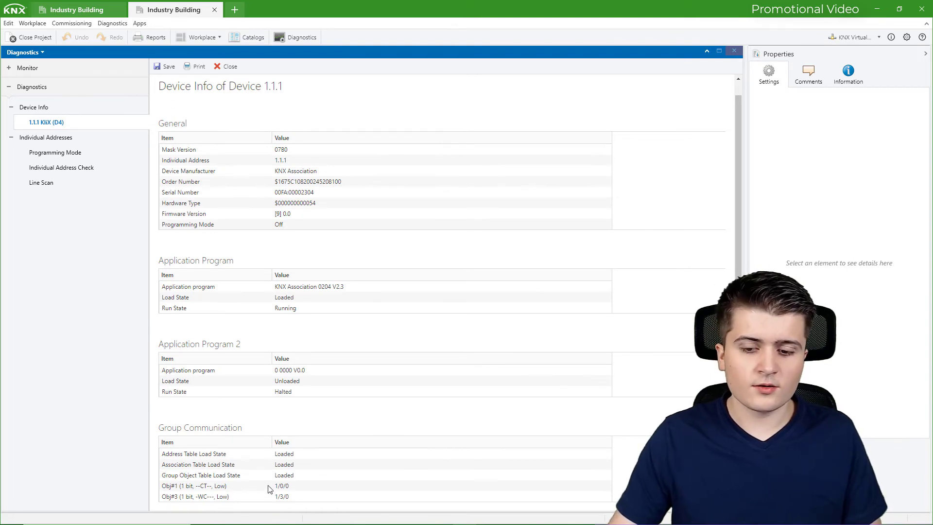
Compare the group addresses in the device info report with the KliX (D4) group objects in the project topology
{"action": "left_click", "coordinate": [60, 8]}
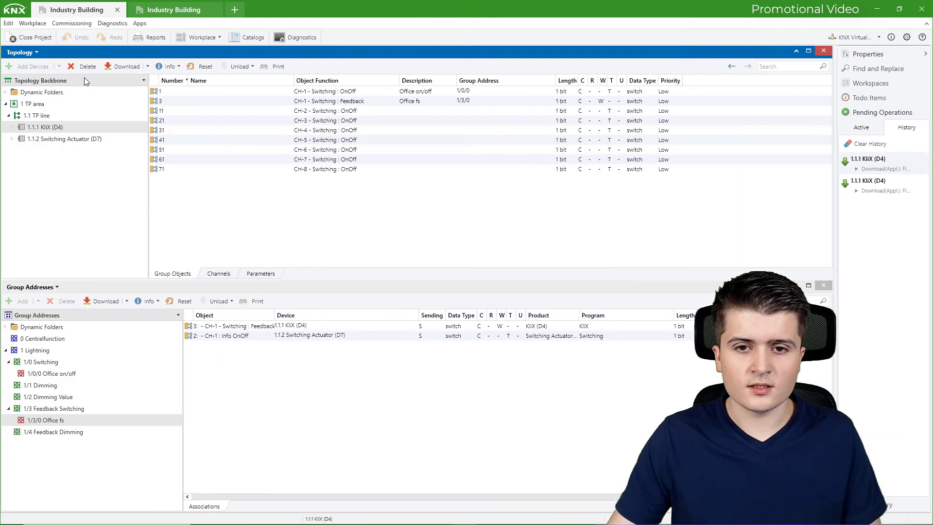
{"action": "left_click", "coordinate": [175, 92]}
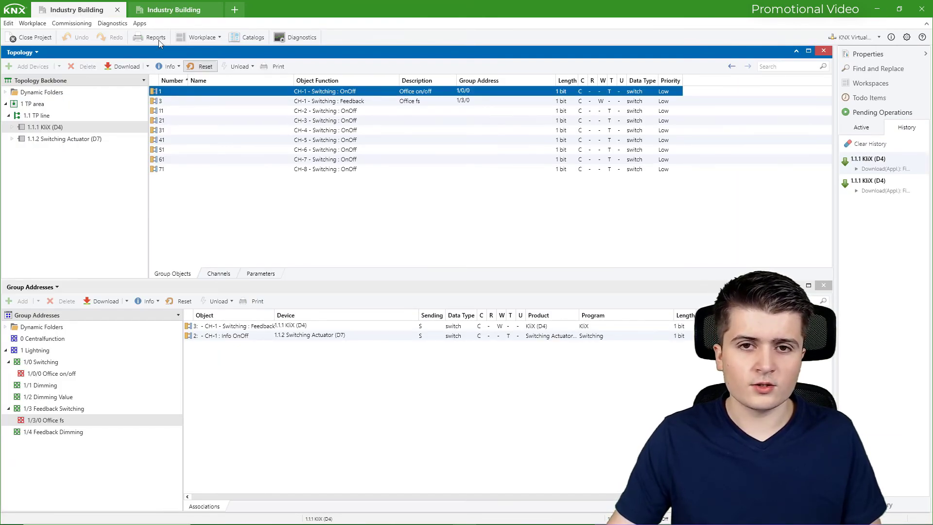
{"action": "left_click", "coordinate": [152, 8]}
{"action": "scroll", "coordinate": [333, 283], "scroll_direction": "up", "scroll_amount": 1}
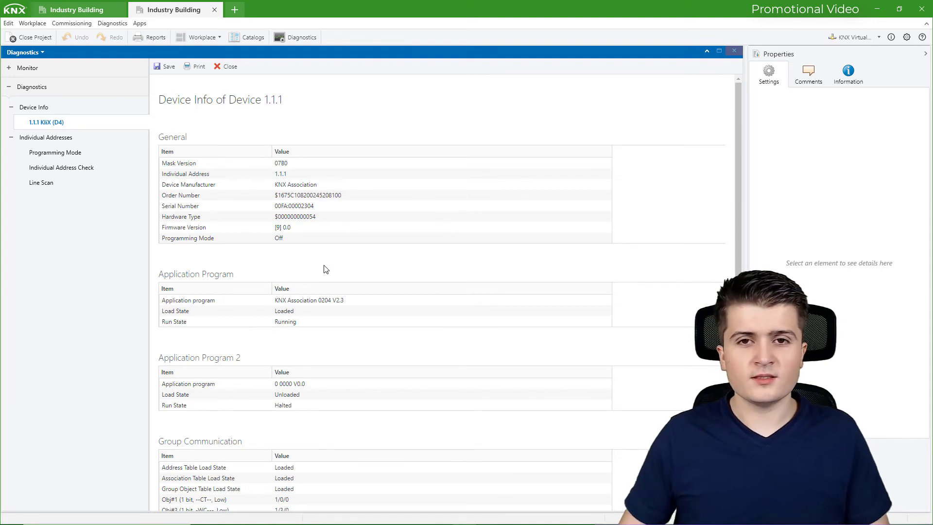
{"action": "left_click", "coordinate": [82, 110]}
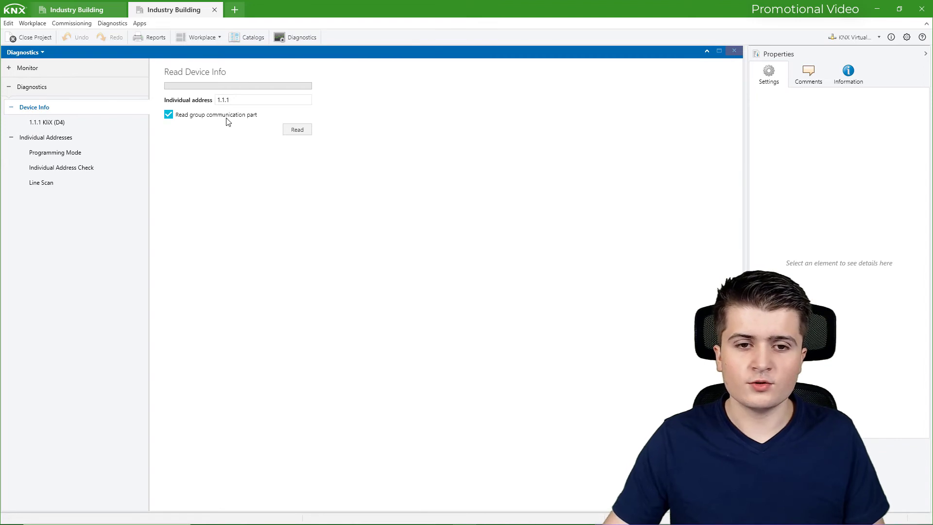
Start the search for devices in programming mode and switch on D4's programming mode in KNX Virtual
{"action": "left_click", "coordinate": [53, 152]}
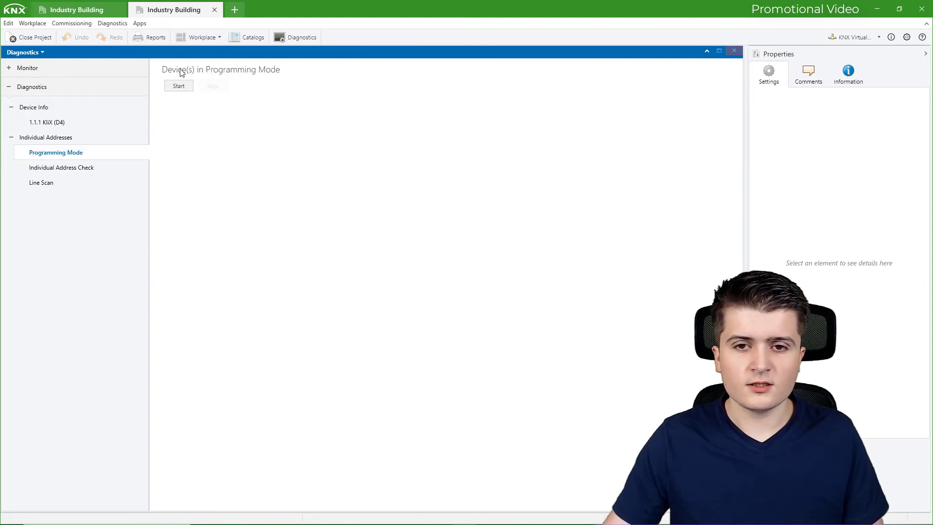
{"action": "left_click", "coordinate": [178, 87]}
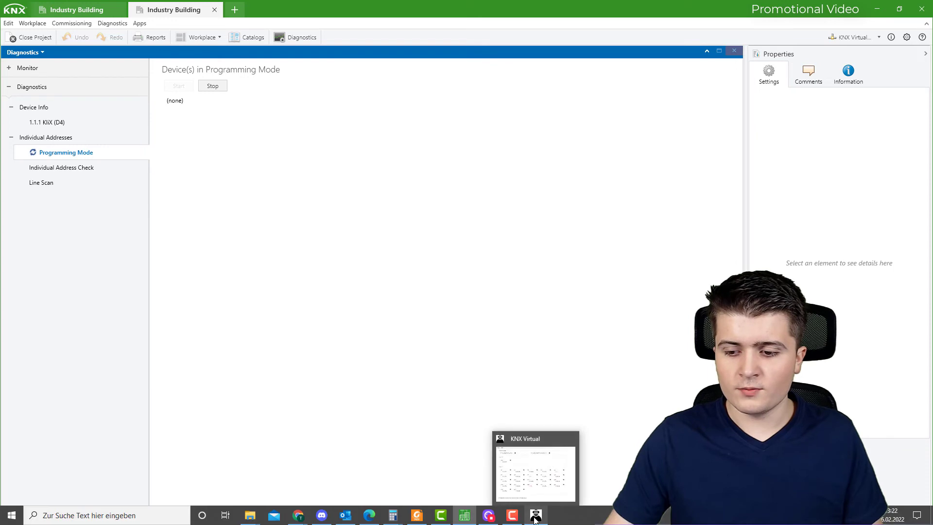
{"action": "left_click", "coordinate": [536, 520]}
{"action": "left_click_drag", "start_coordinate": [178, 62], "coordinate": [402, 68]}
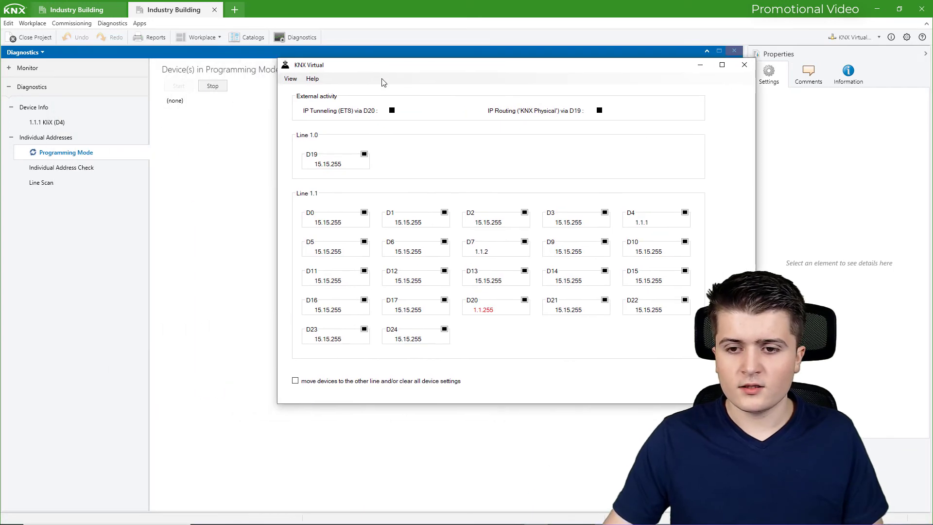
{"action": "left_click", "coordinate": [684, 213]}
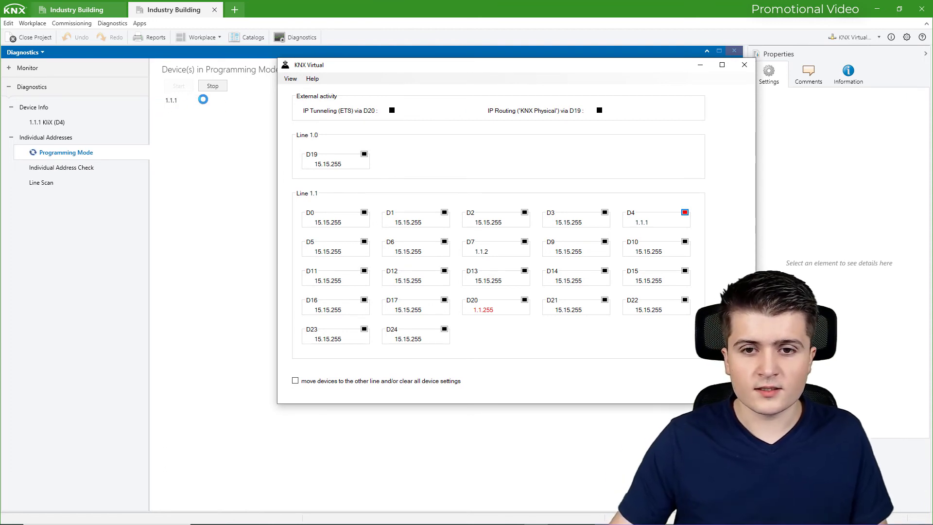
Switch off D4's programming mode in KNX Virtual and stop the programming mode search in ETS
{"action": "left_click", "coordinate": [684, 212]}
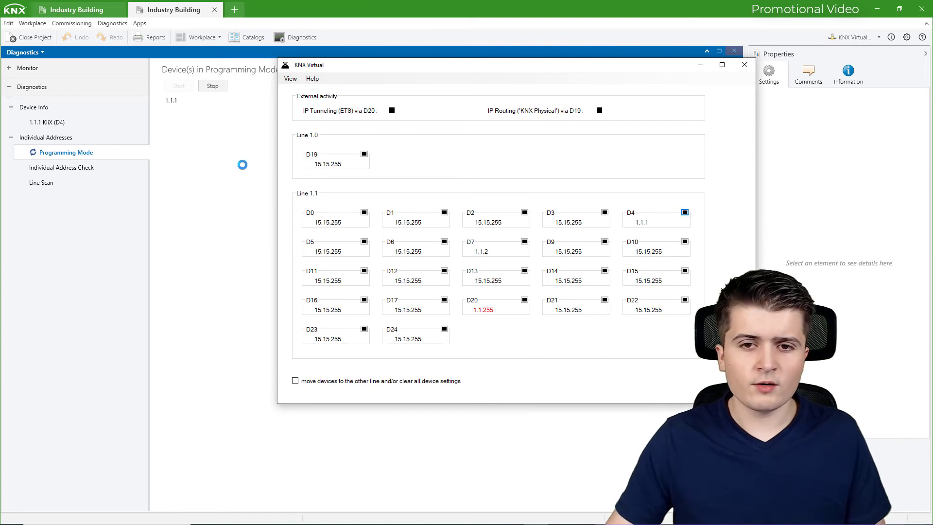
{"action": "left_click", "coordinate": [243, 165]}
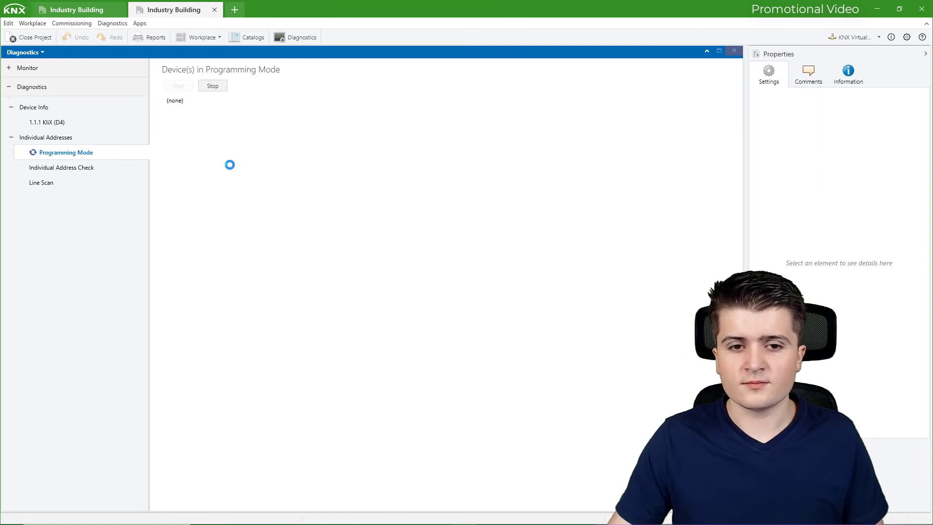
{"action": "left_click", "coordinate": [214, 86]}
Check whether address 1.1.2 is reachable, flash its device LED while viewing D7 in KNX Virtual, and stop the flashing
{"action": "left_click", "coordinate": [93, 167]}
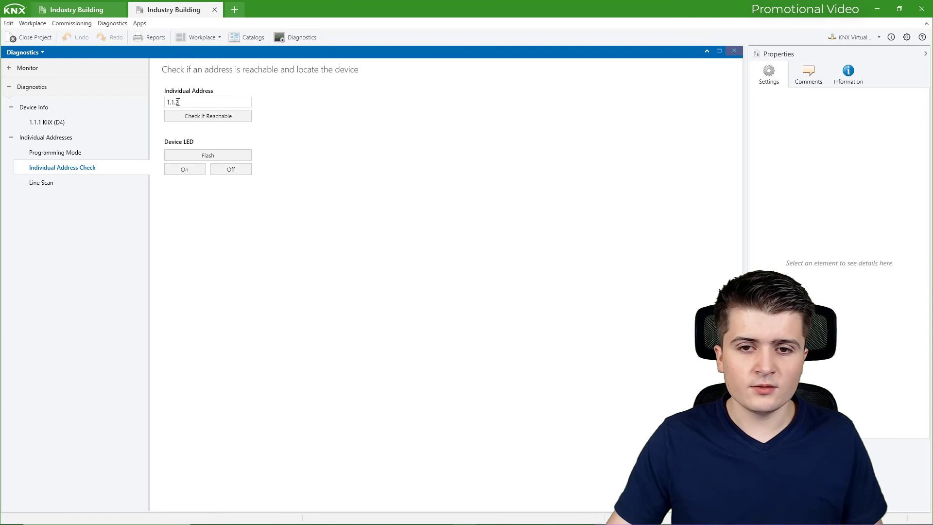
{"action": "left_click", "coordinate": [181, 117]}
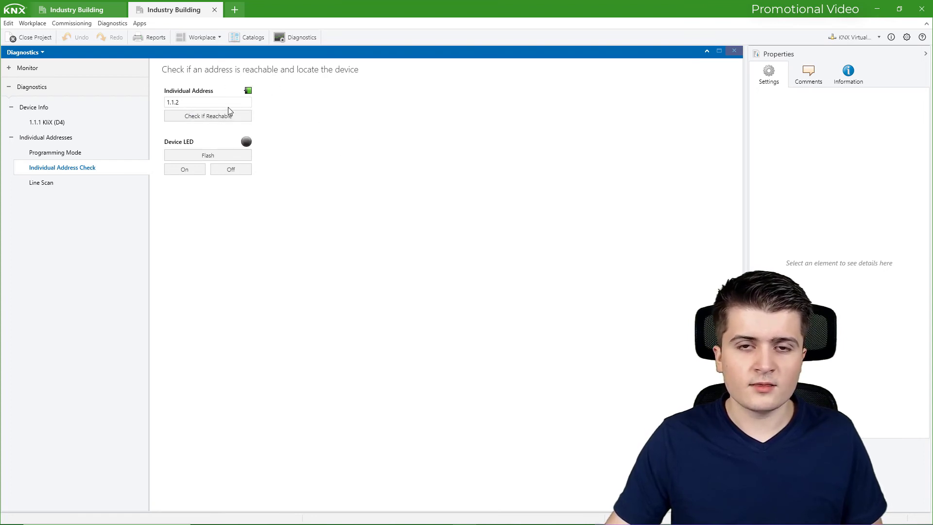
{"action": "left_click", "coordinate": [237, 155]}
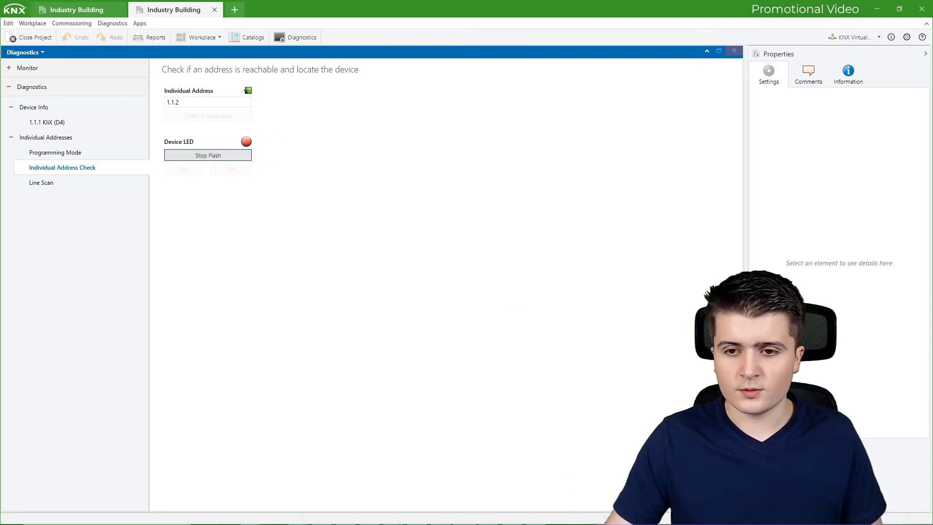
{"action": "key", "text": "alt+Tab"}
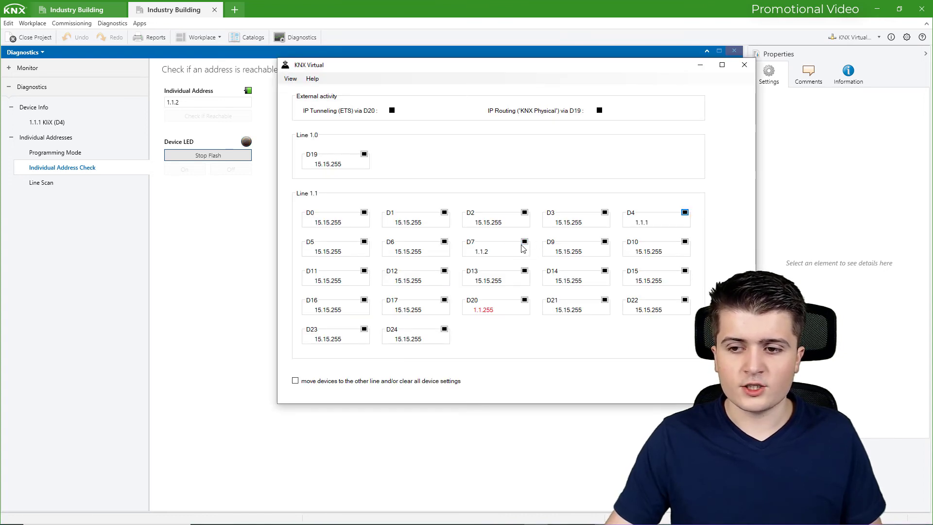
{"action": "left_click", "coordinate": [267, 201]}
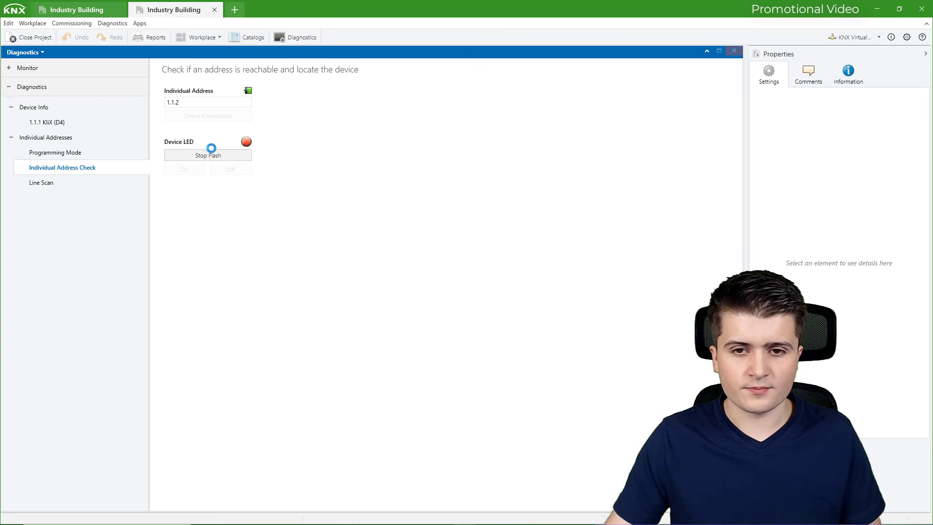
{"action": "left_click", "coordinate": [211, 155]}
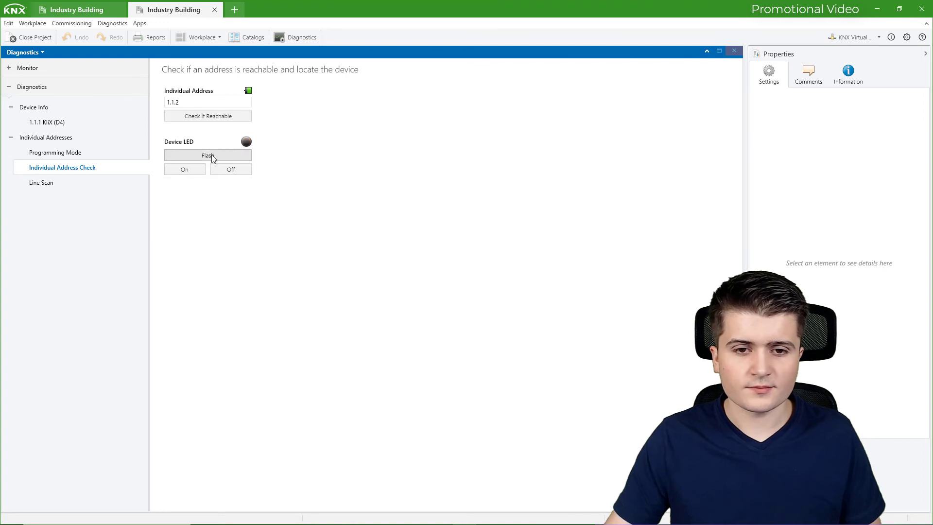
Start a line scan for all existing addresses in the 1.1 TP line with scan mode Fast
{"action": "left_click", "coordinate": [53, 183]}
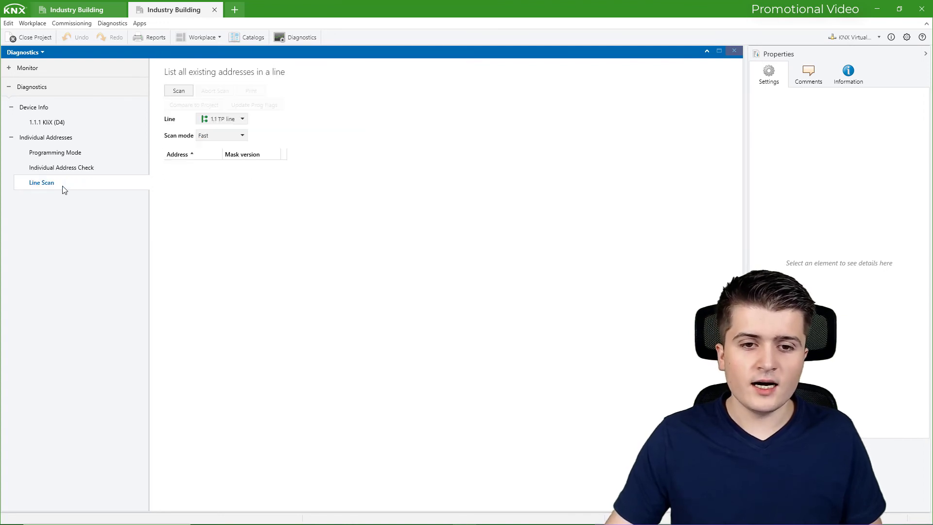
{"action": "left_click", "coordinate": [180, 91]}
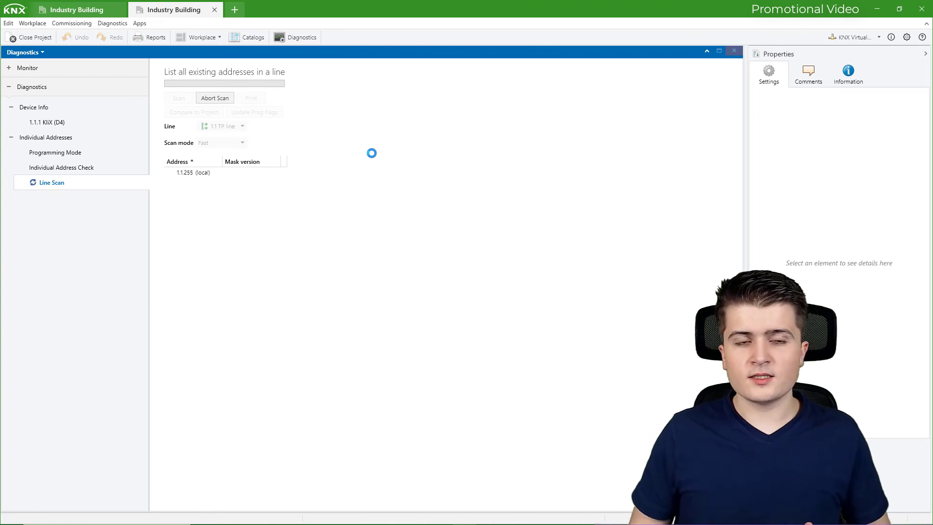